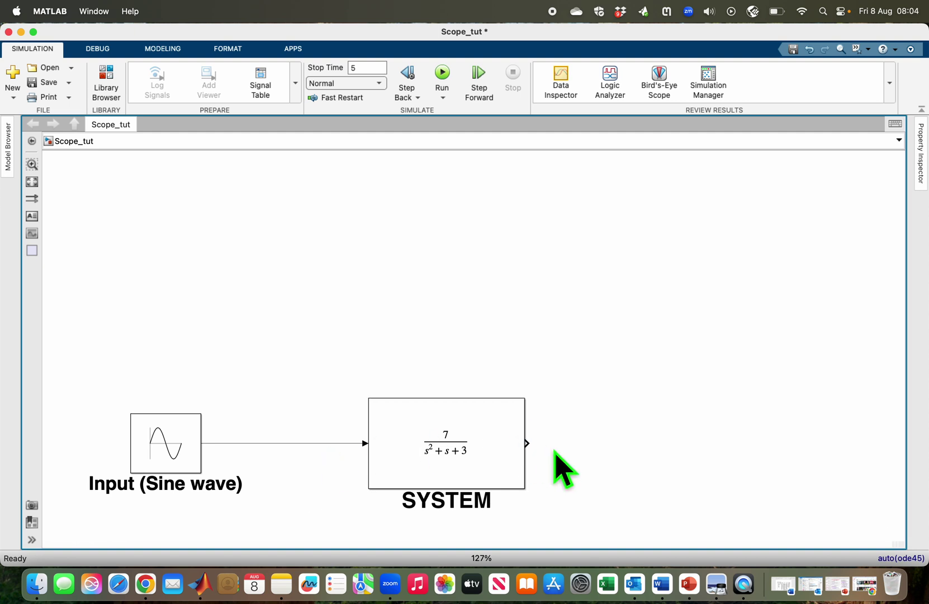
- Insert a Scope block to the right of the SYSTEM block
{"action": "left_click", "coordinate": [461, 458]}
{"action": "left_click", "coordinate": [673, 399]}
{"action": "double_click", "coordinate": [672, 398]}
{"action": "type", "text": "sc"}
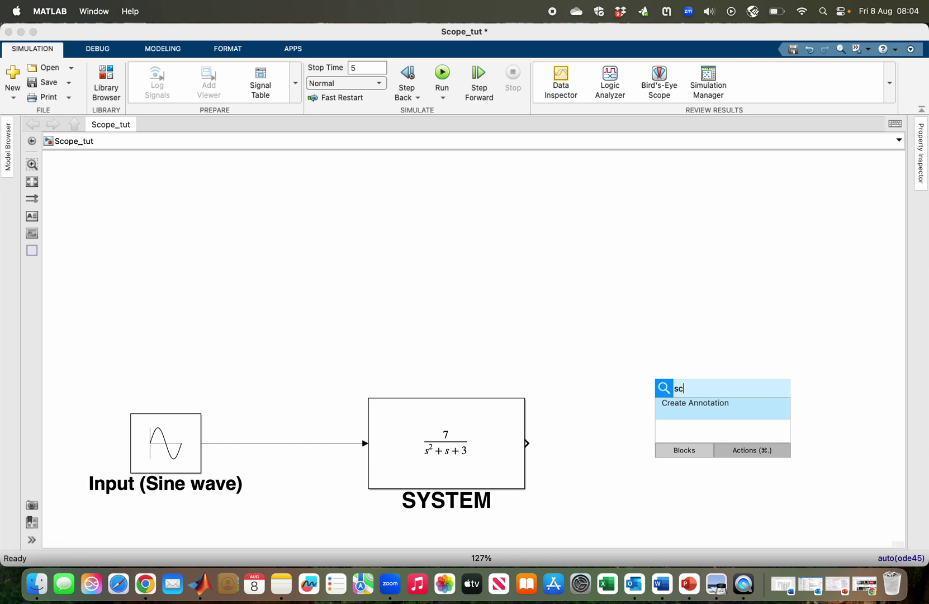
{"action": "type", "text": "ope"}
{"action": "left_click", "coordinate": [717, 192]}
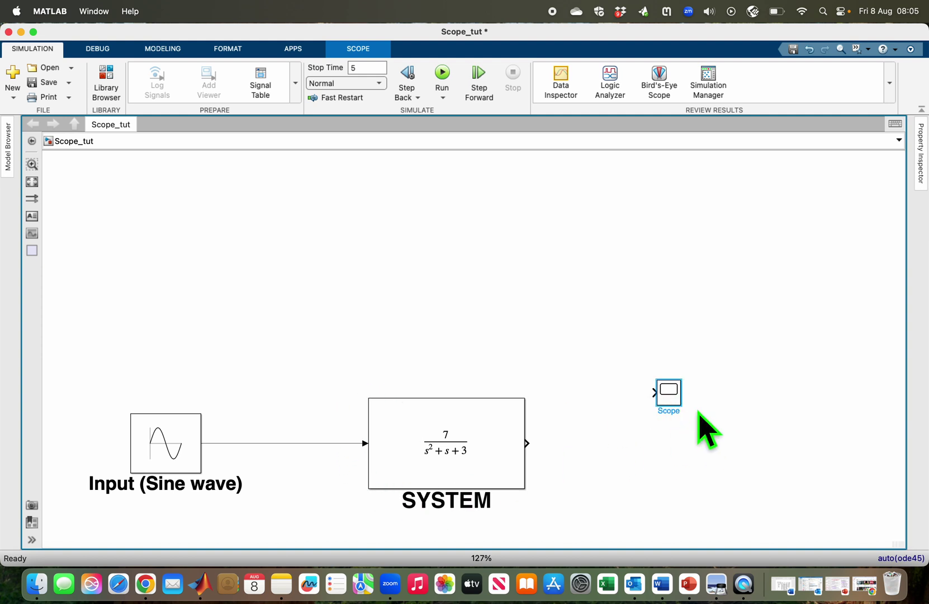
- Set the Scope's Number of Input Ports to 2 and close its viewer
{"action": "double_click", "coordinate": [674, 393]}
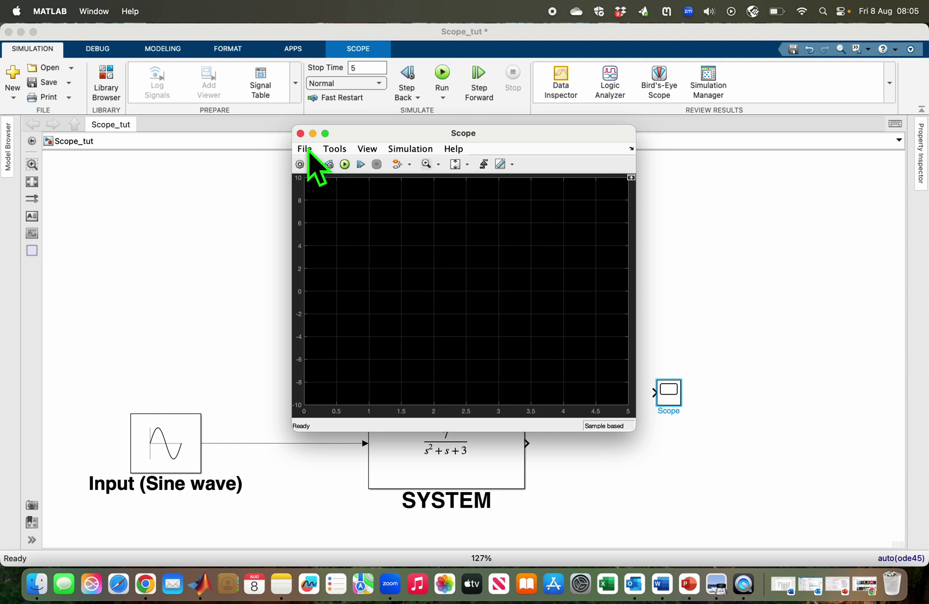
{"action": "left_click", "coordinate": [305, 148]}
{"action": "mouse_move", "coordinate": [316, 177]}
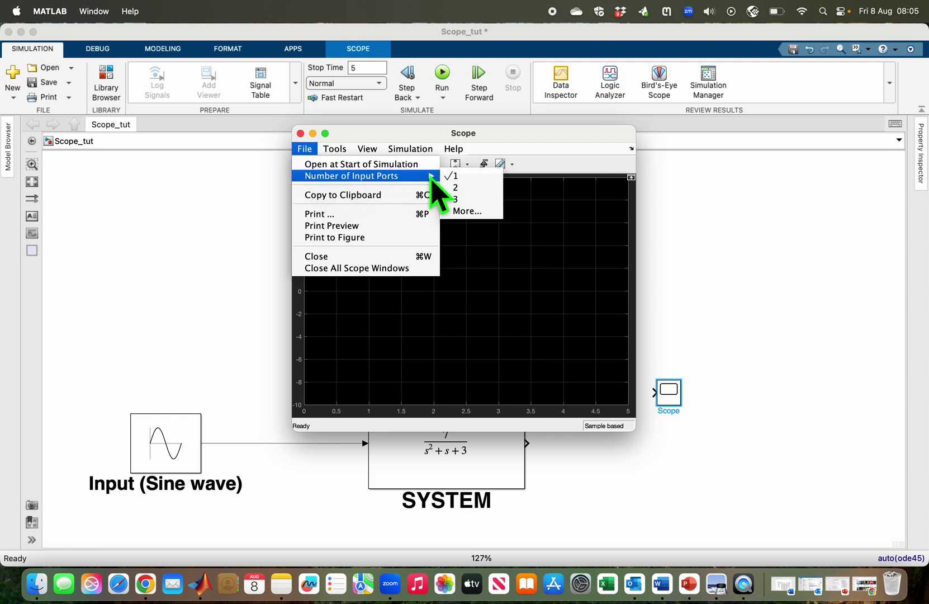
{"action": "left_click", "coordinate": [458, 188]}
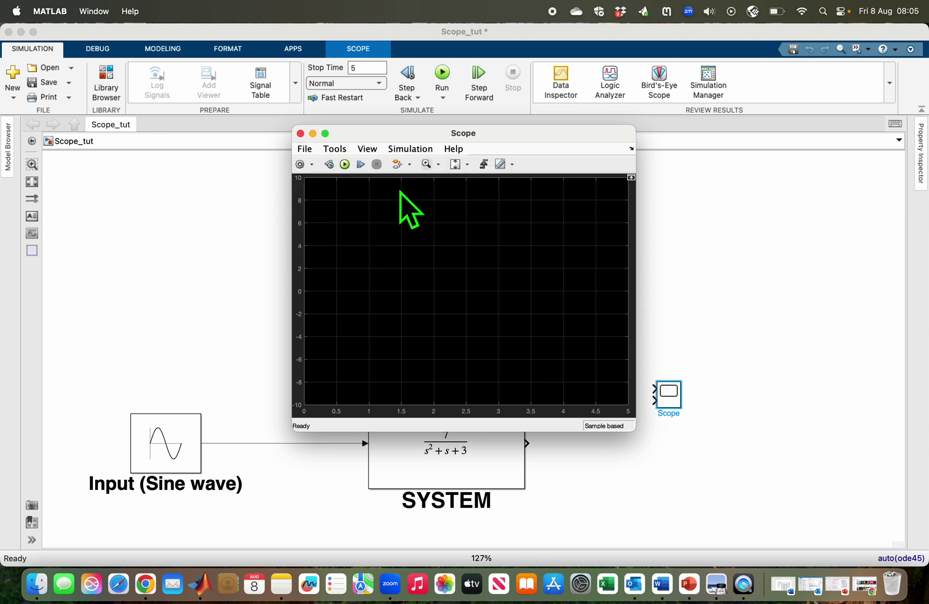
{"action": "left_click", "coordinate": [301, 133]}
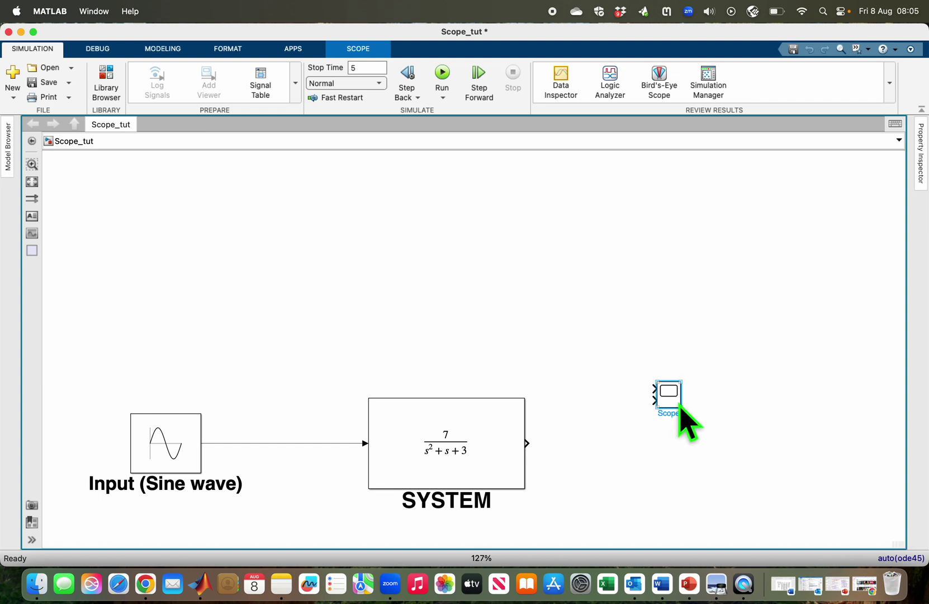
- Enlarge the Scope, branch the sine signal to input 1, and connect SYSTEM's output to input 2
{"action": "left_click_drag", "start_coordinate": [679, 407], "coordinate": [752, 476]}
{"action": "left_click", "coordinate": [304, 445]}
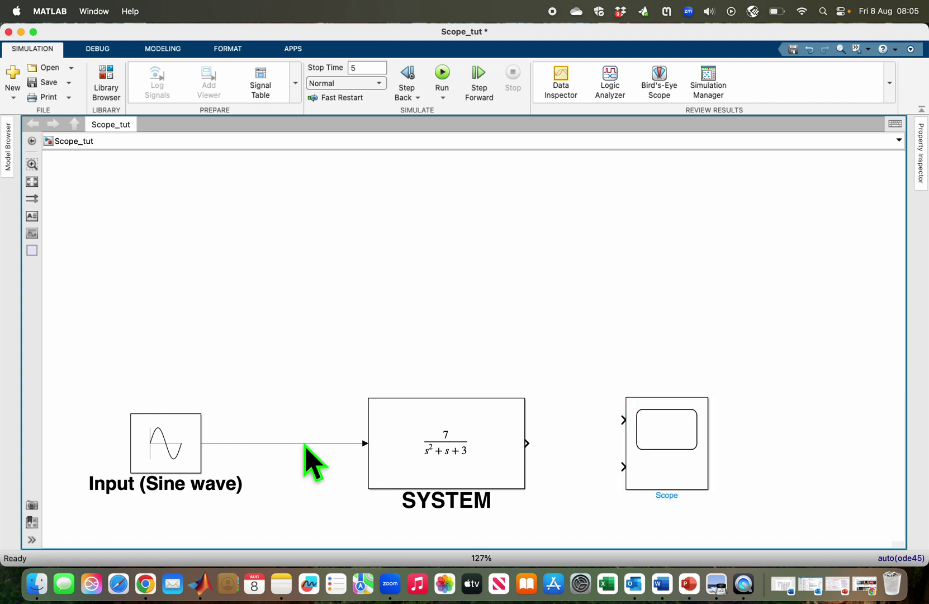
{"action": "left_click_drag", "start_coordinate": [305, 443], "coordinate": [624, 431]}
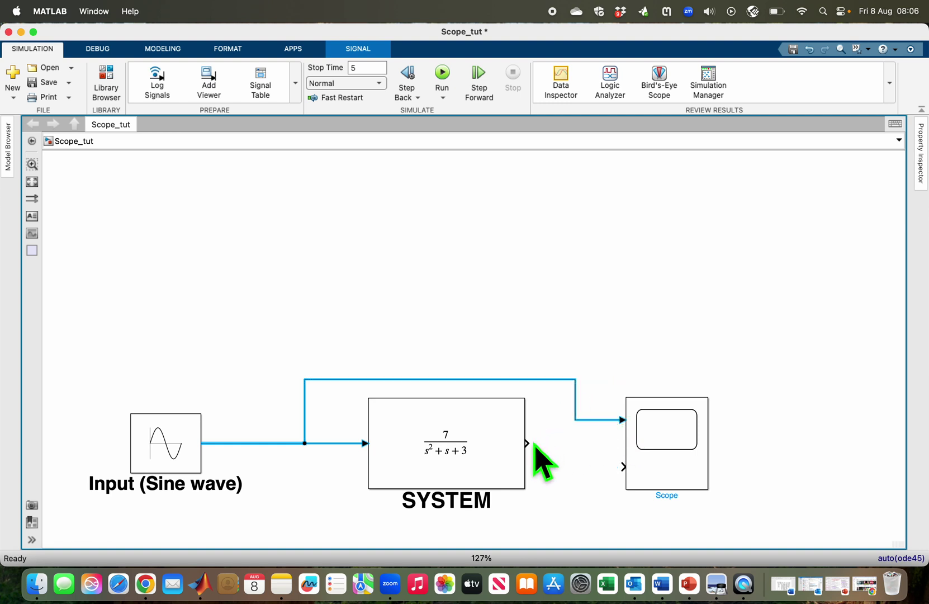
{"action": "mouse_move", "coordinate": [529, 442]}
{"action": "left_mouse_down"}
{"action": "mouse_move", "coordinate": [569, 440]}
{"action": "mouse_move", "coordinate": [624, 469]}
{"action": "left_mouse_up"}
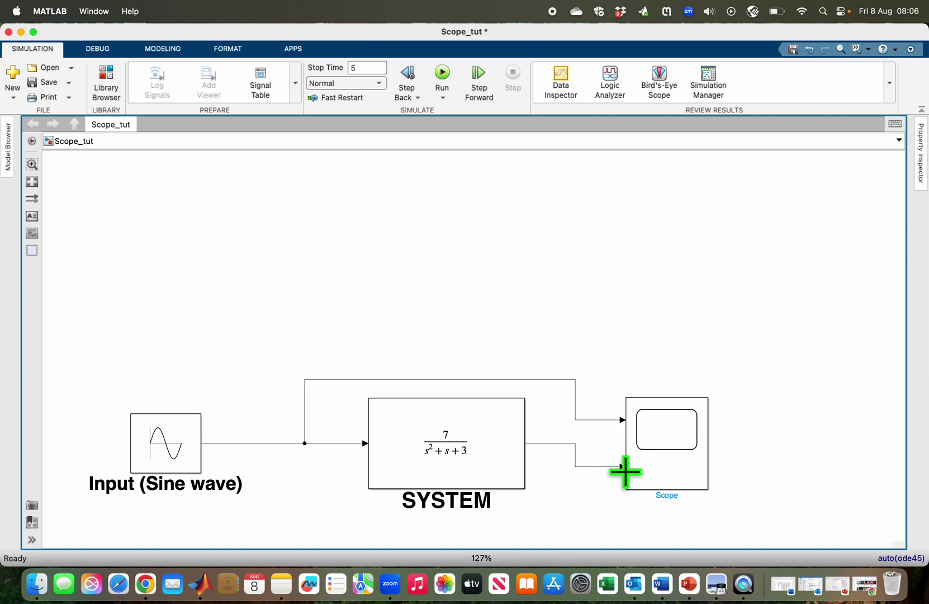
- Label the sine signal 'Input' and the SYSTEM output signal 'output'
{"action": "left_click", "coordinate": [265, 444]}
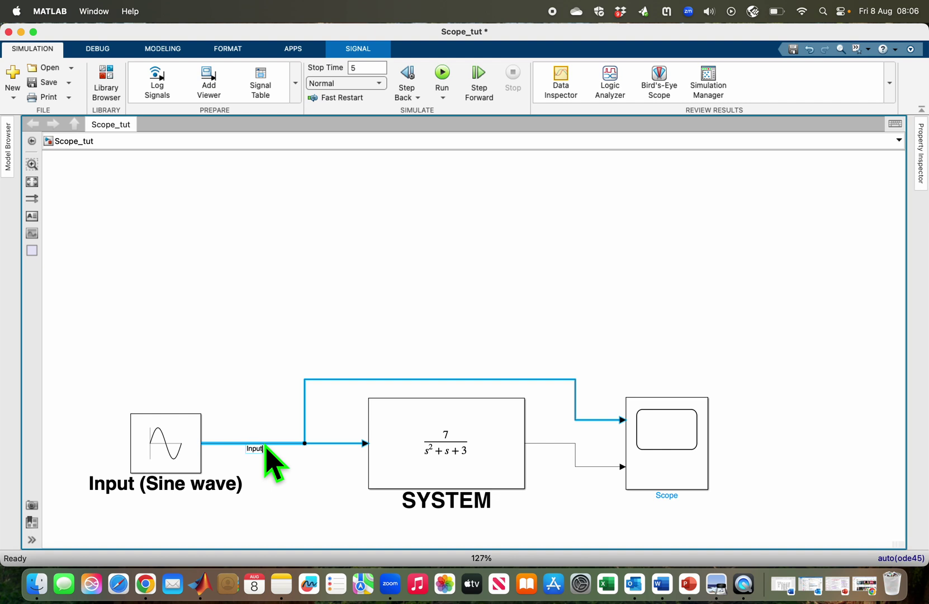
{"action": "left_click", "coordinate": [295, 464]}
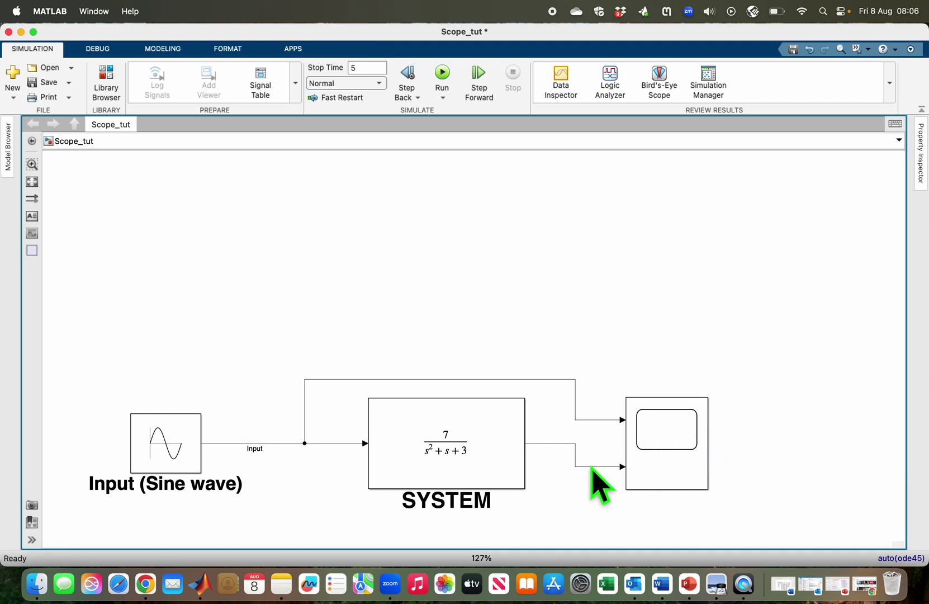
{"action": "left_click", "coordinate": [592, 467]}
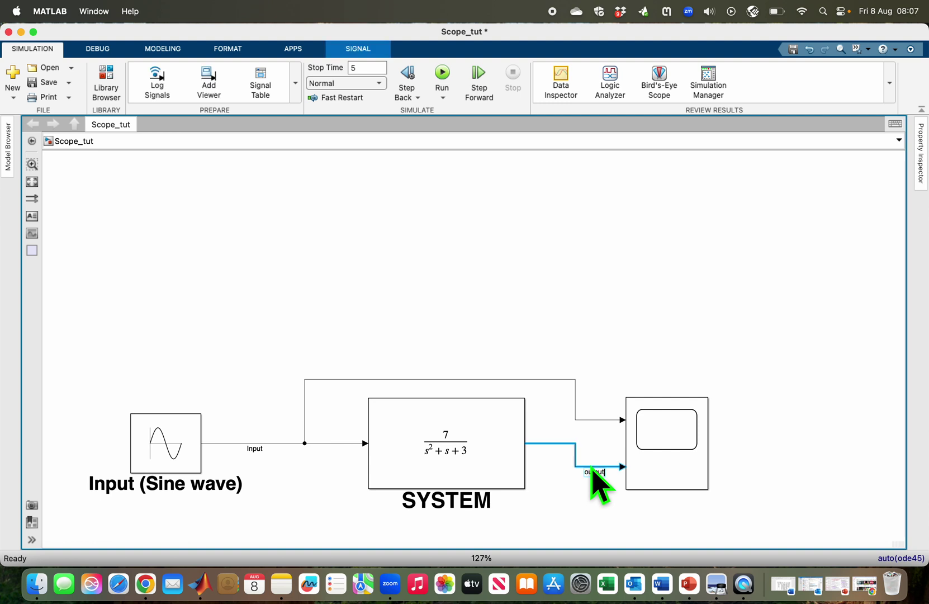
{"action": "left_click", "coordinate": [603, 499]}
{"action": "left_click", "coordinate": [684, 467]}
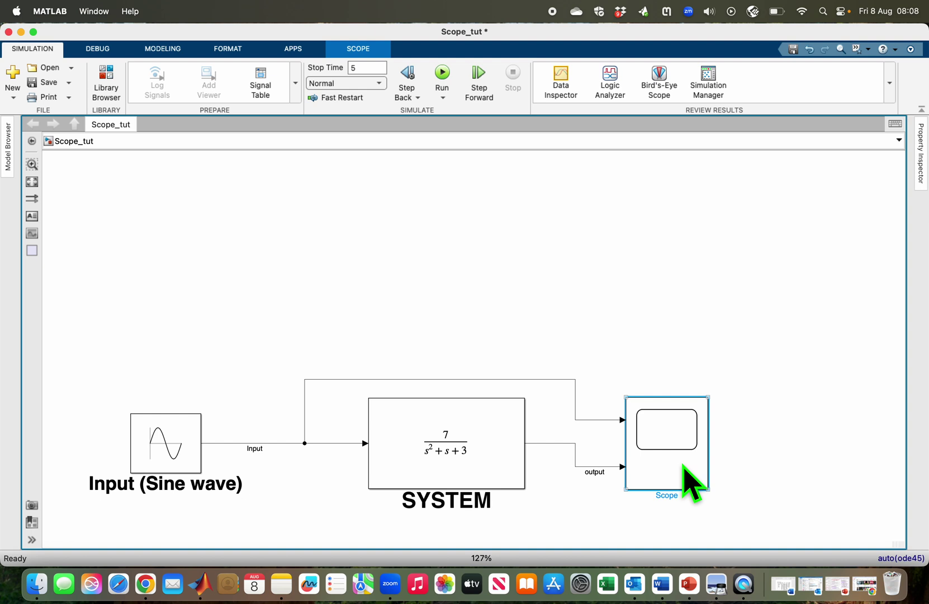
- Enable 'Open at simulation start' in the Scope's configuration properties
{"action": "double_click", "coordinate": [675, 459]}
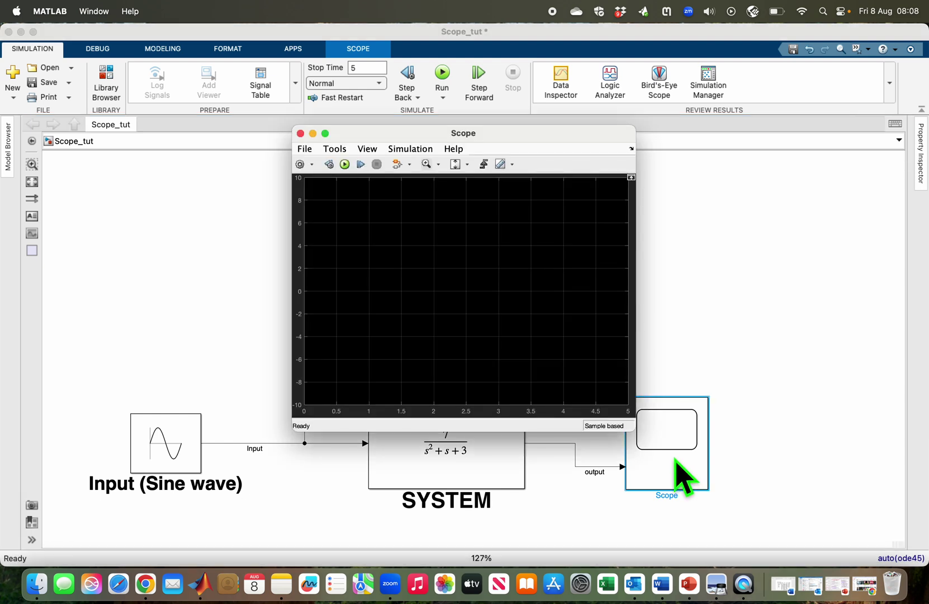
{"action": "left_click", "coordinate": [300, 165]}
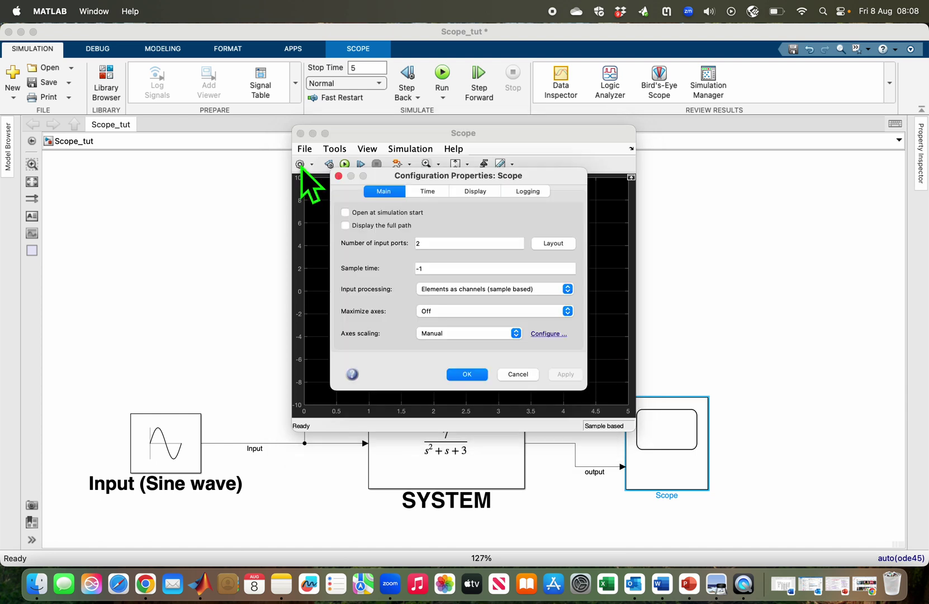
{"action": "left_click", "coordinate": [345, 213]}
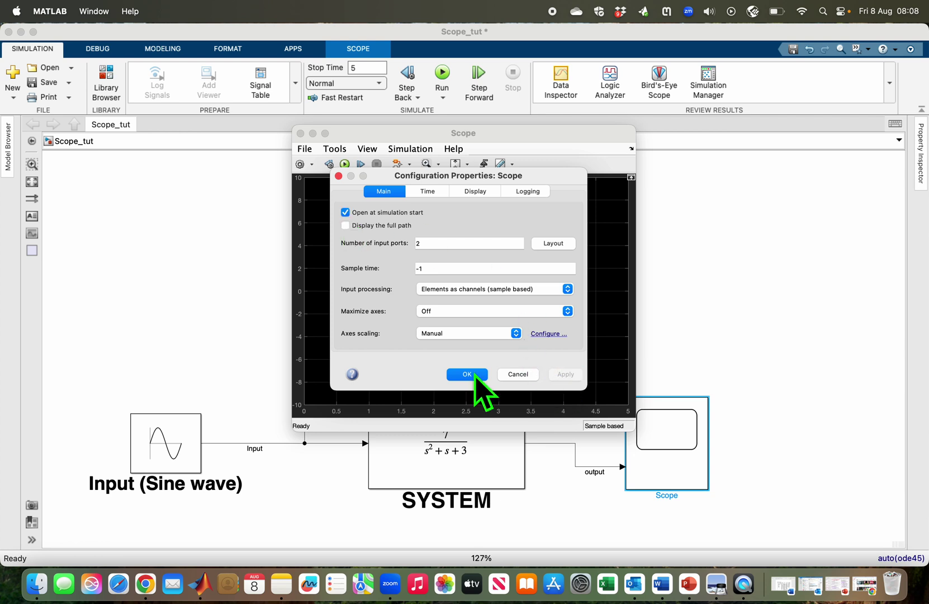
{"action": "left_click", "coordinate": [467, 374]}
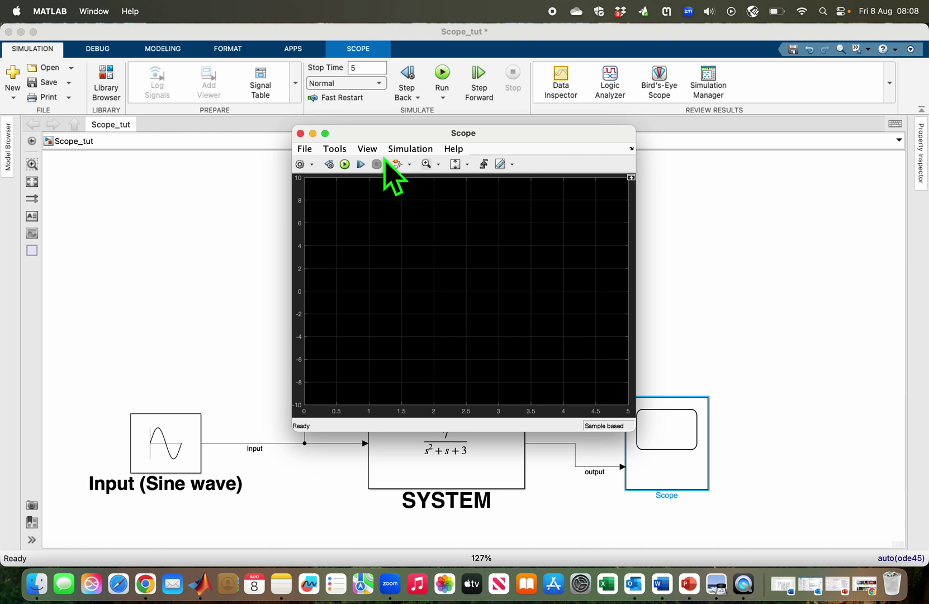
- Turn on the Scope legend and close the viewer
{"action": "left_click", "coordinate": [367, 148]}
{"action": "mouse_move", "coordinate": [410, 148]}
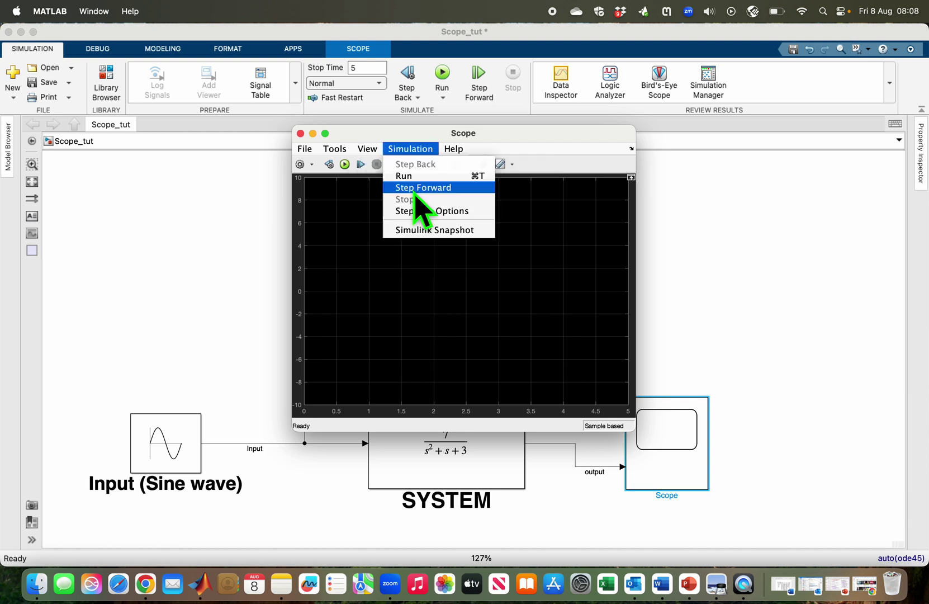
{"action": "mouse_move", "coordinate": [367, 150]}
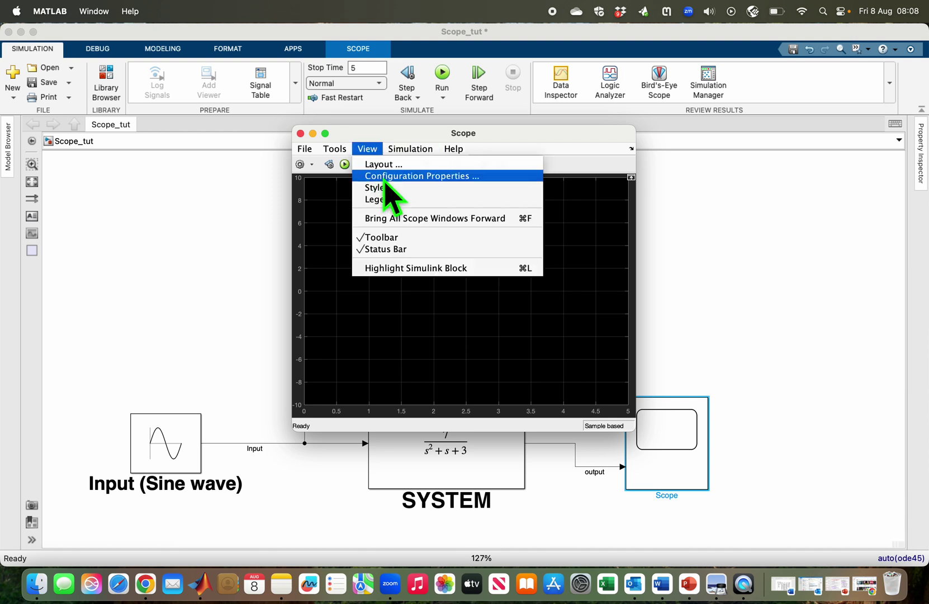
{"action": "left_click", "coordinate": [414, 200]}
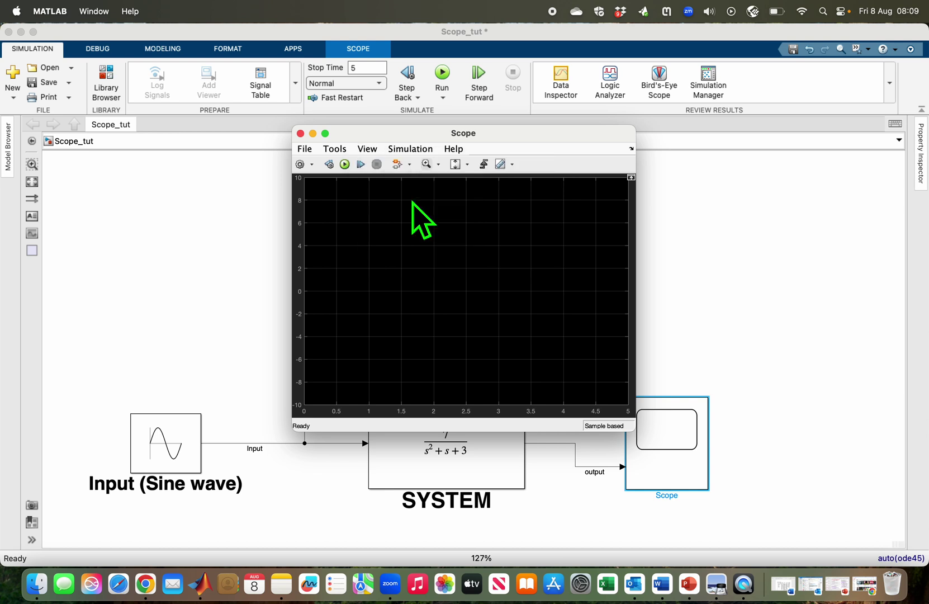
{"action": "left_click", "coordinate": [301, 133]}
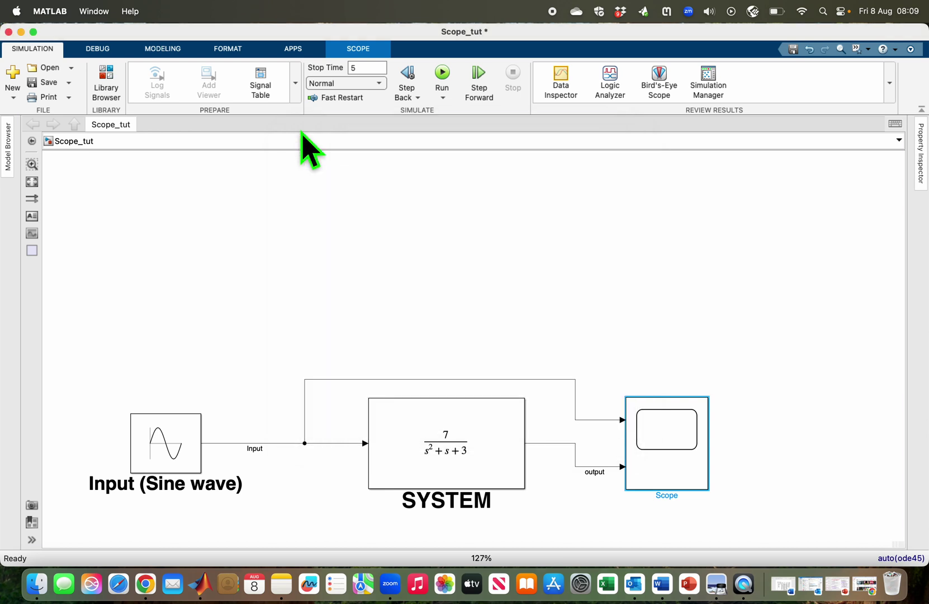
- Run the 5 s simulation, view the Input and output plot, and close the Scope
{"action": "left_click", "coordinate": [443, 76]}
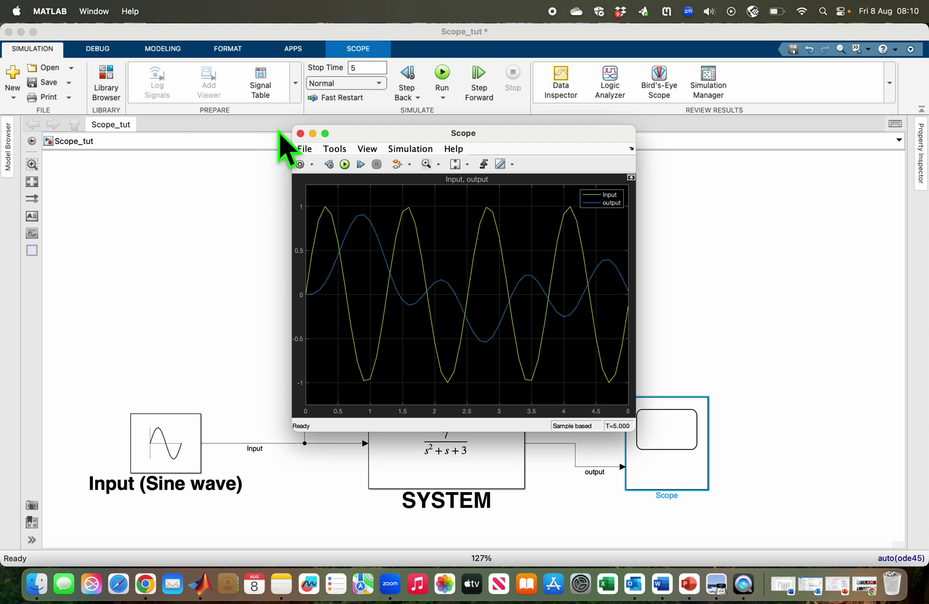
{"action": "left_click", "coordinate": [300, 133]}
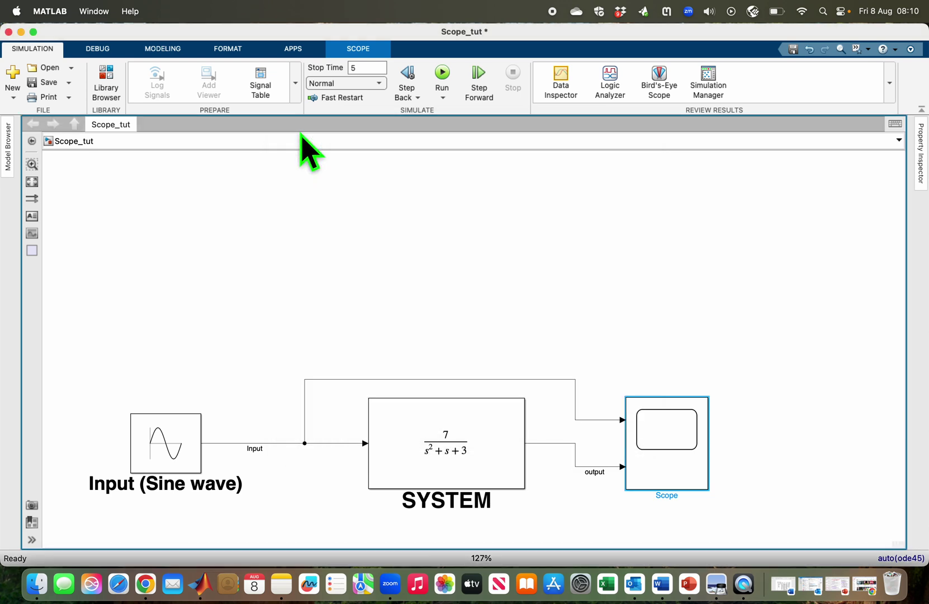
- Insert a Simulation Pace block and place it above the sine input
{"action": "double_click", "coordinate": [239, 290]}
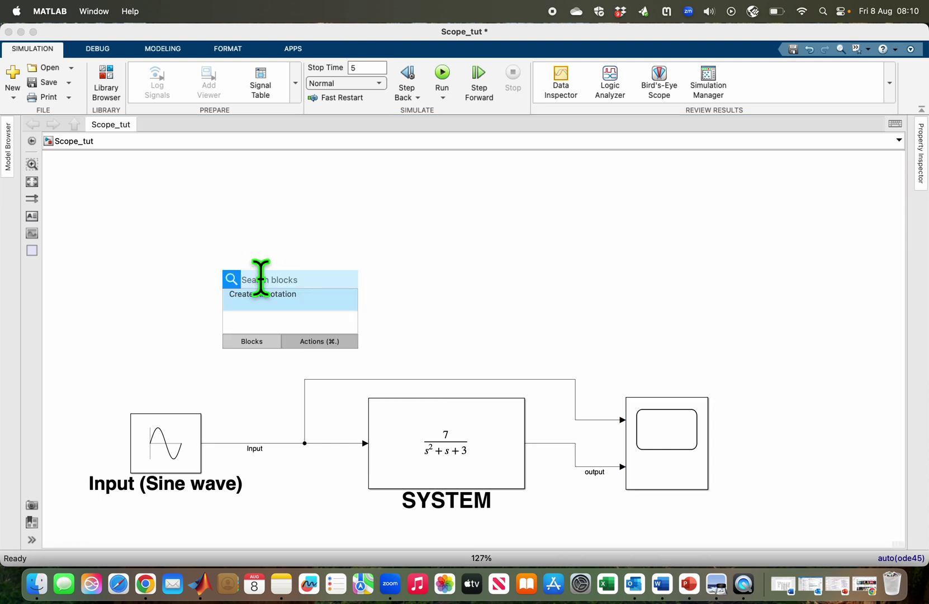
{"action": "type", "text": "si"}
{"action": "type", "text": "mulation"}
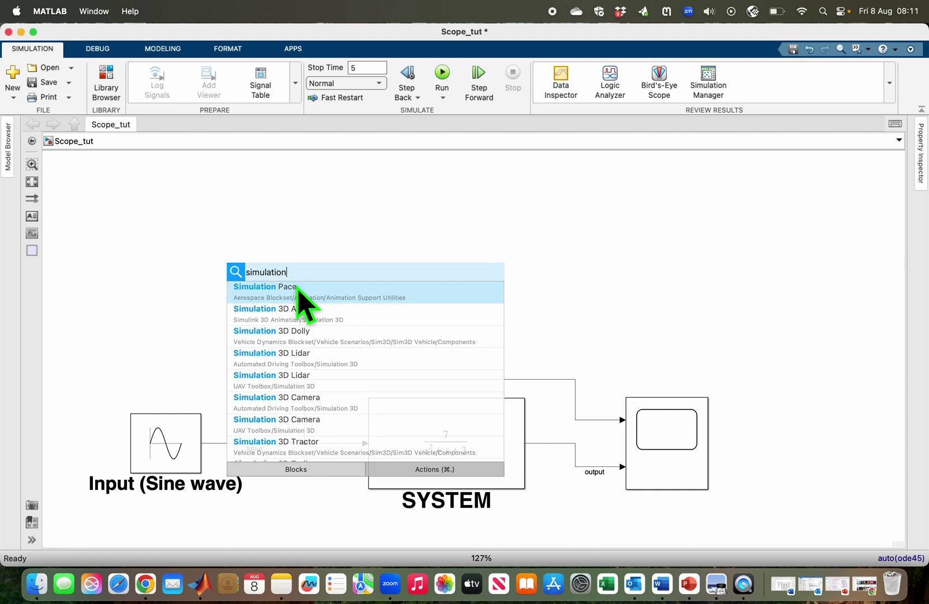
{"action": "left_click", "coordinate": [297, 292]}
{"action": "left_click_drag", "start_coordinate": [262, 300], "coordinate": [193, 296]}
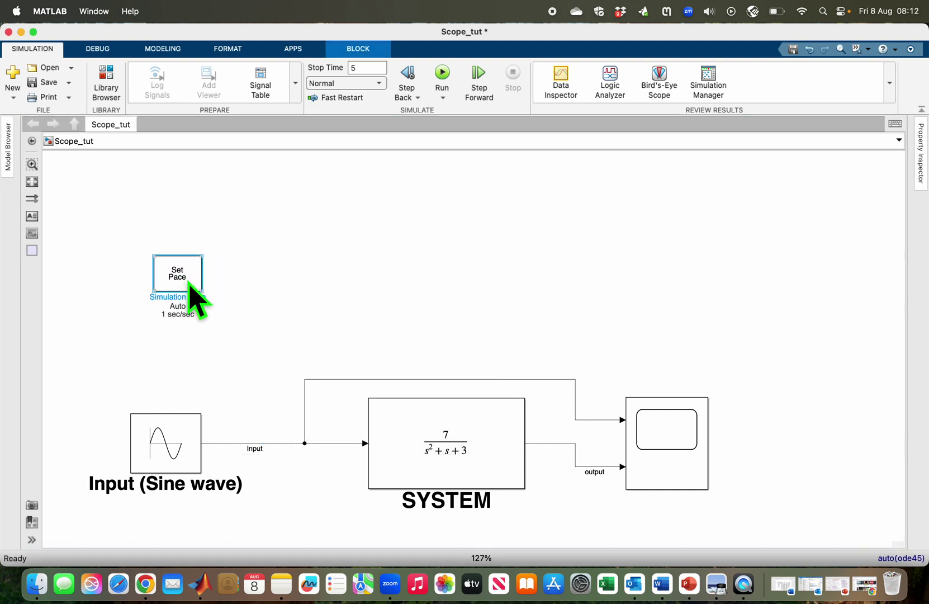
- Keep the Simulation Pace at 1 sec/sec and close its parameters
{"action": "double_click", "coordinate": [189, 283]}
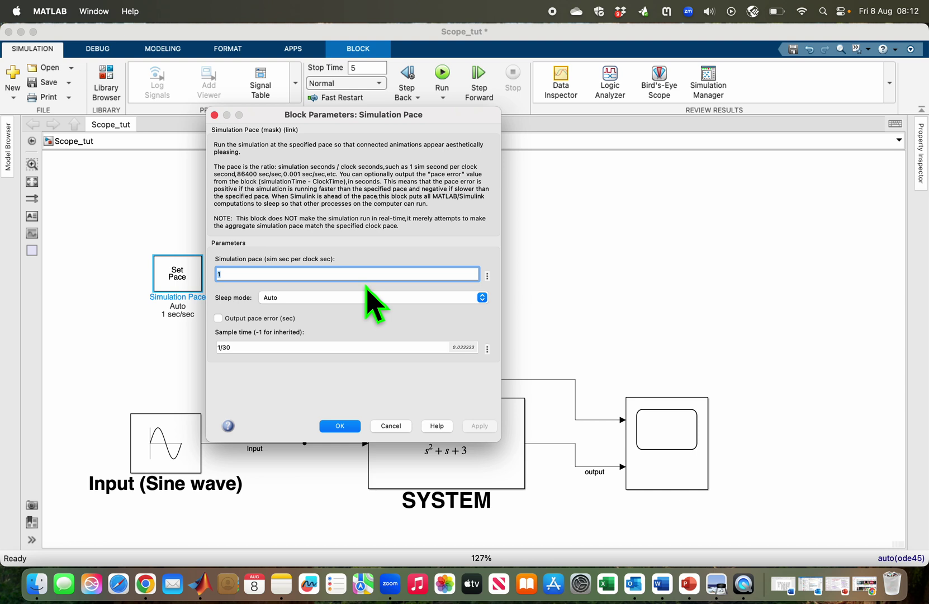
{"action": "key", "text": "BackSpace"}
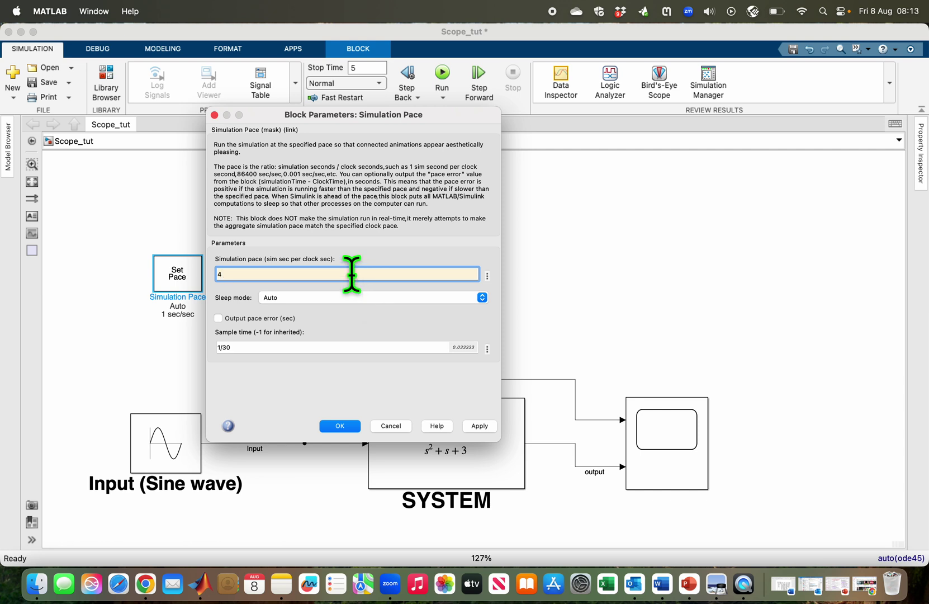
{"action": "left_click", "coordinate": [479, 426]}
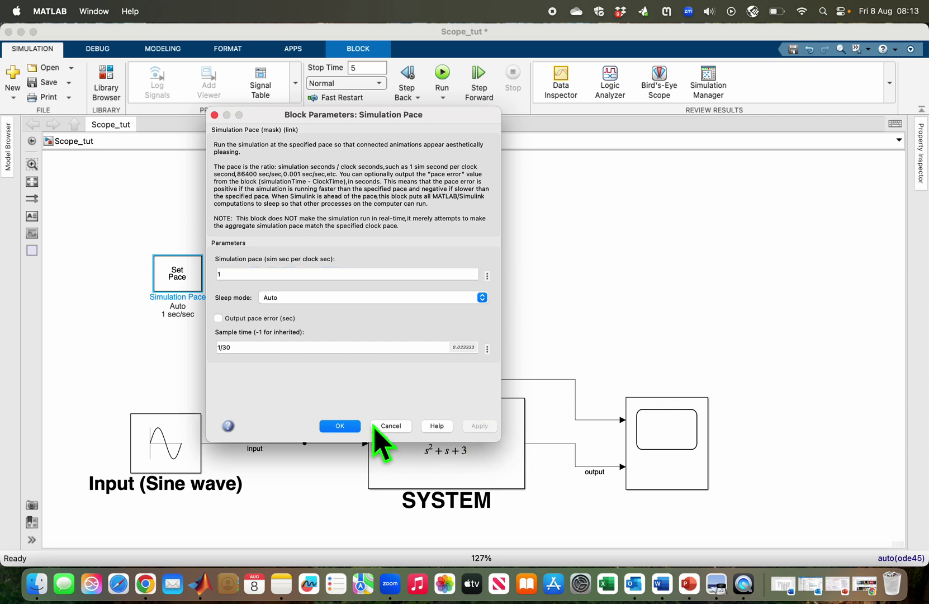
{"action": "left_click", "coordinate": [336, 425]}
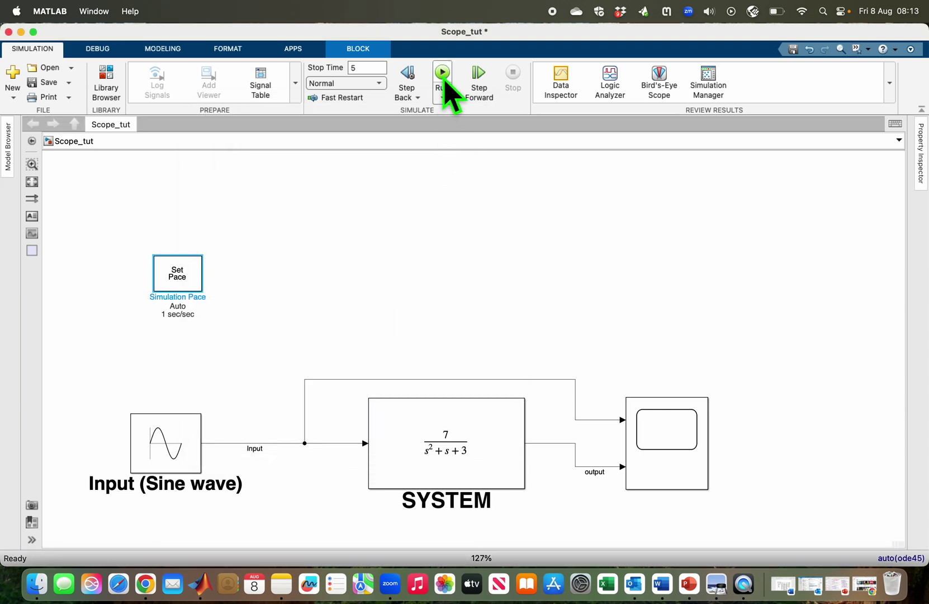
- Run the paced 5 s simulation, then uncheck the Scope's 'Open at simulation start' and close it
{"action": "left_click", "coordinate": [445, 81]}
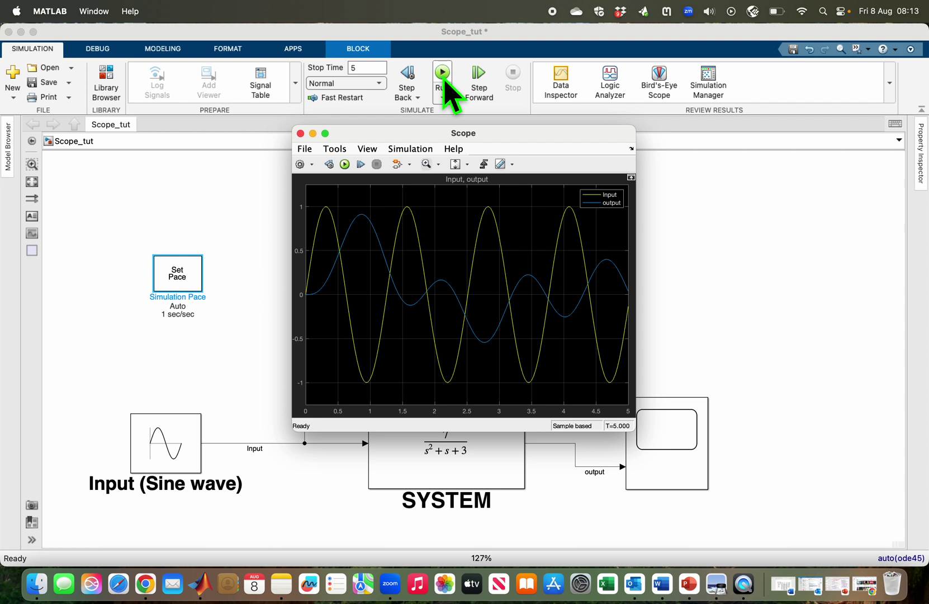
{"action": "left_click", "coordinate": [299, 166]}
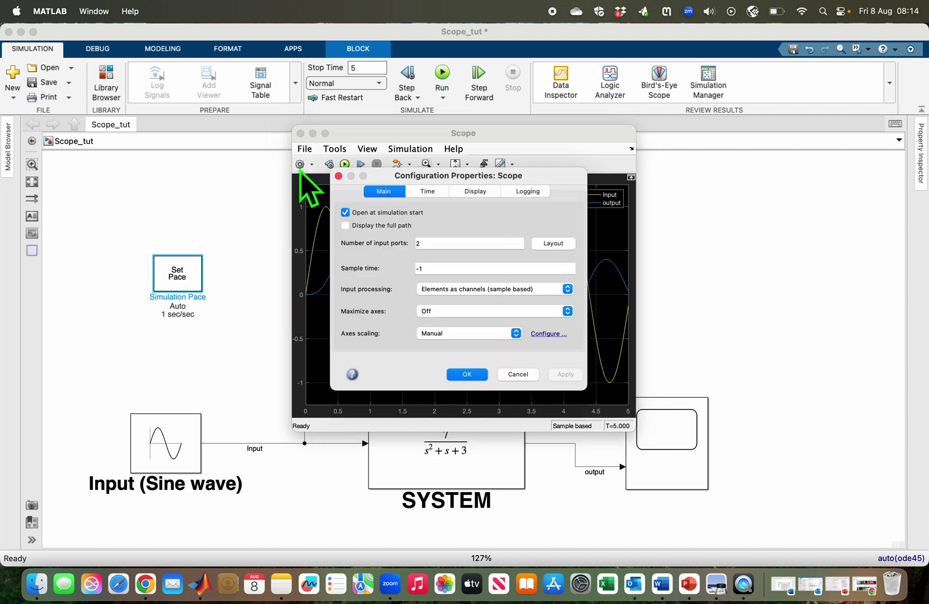
{"action": "left_click", "coordinate": [344, 212]}
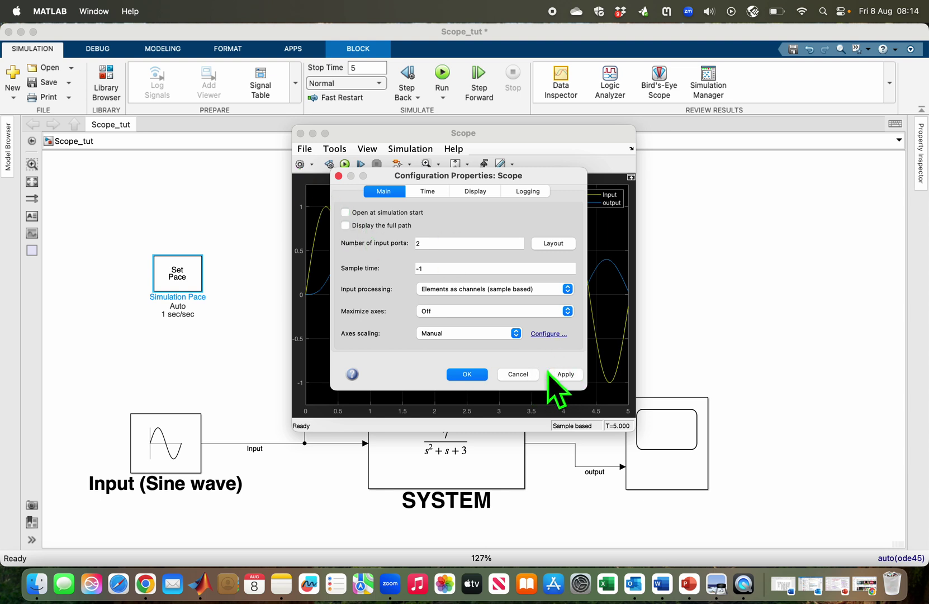
{"action": "left_click", "coordinate": [566, 374]}
{"action": "left_click", "coordinate": [477, 374]}
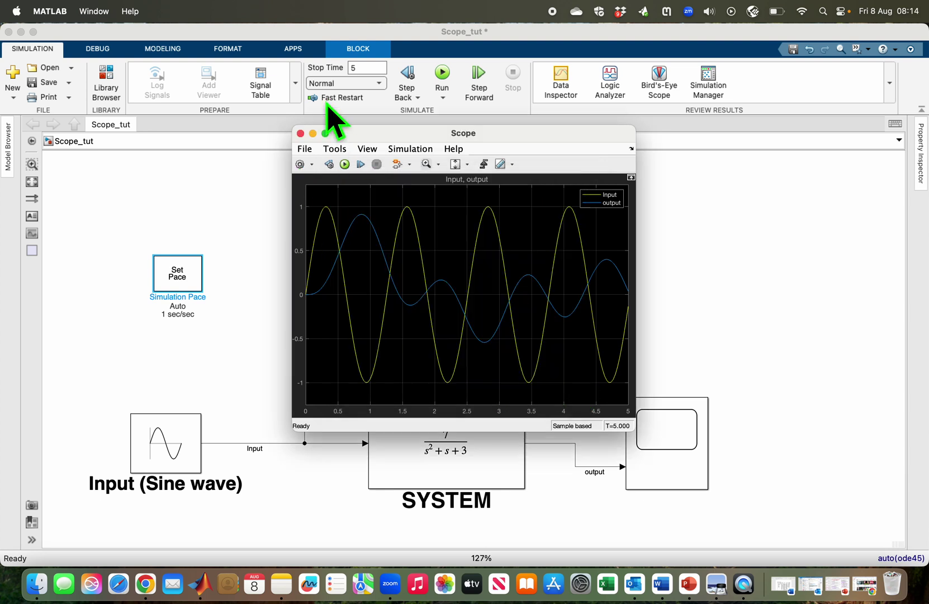
{"action": "left_click", "coordinate": [300, 133]}
{"action": "left_click", "coordinate": [362, 258]}
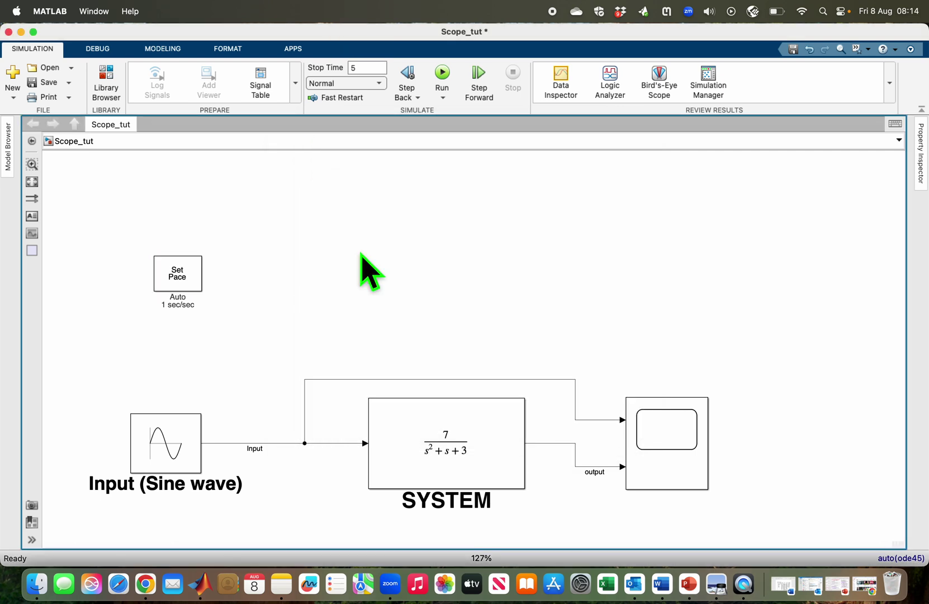
- Insert a Floating Scope block in the empty area above the diagram and enlarge it
{"action": "double_click", "coordinate": [362, 254]}
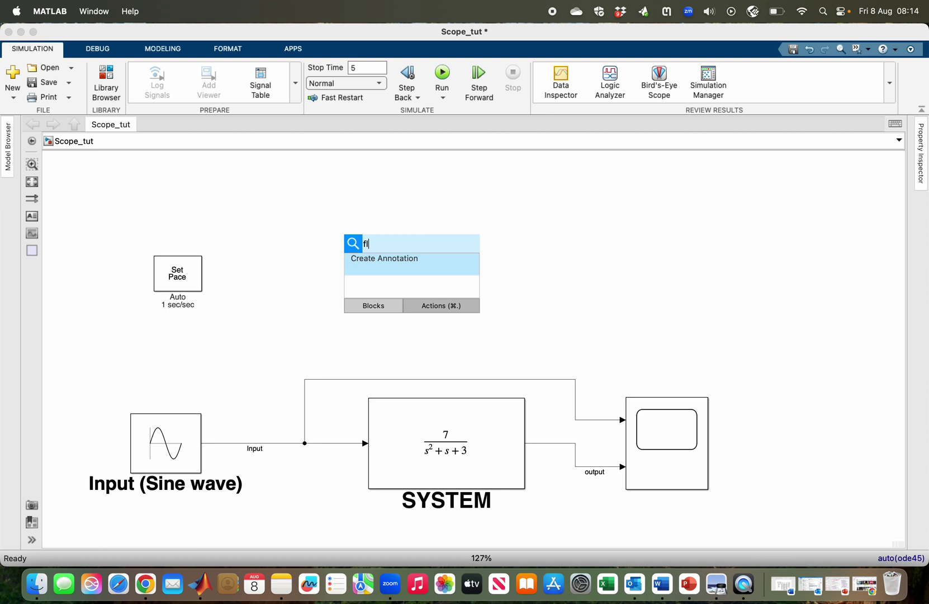
{"action": "type", "text": "floating"}
{"action": "left_click", "coordinate": [397, 271]}
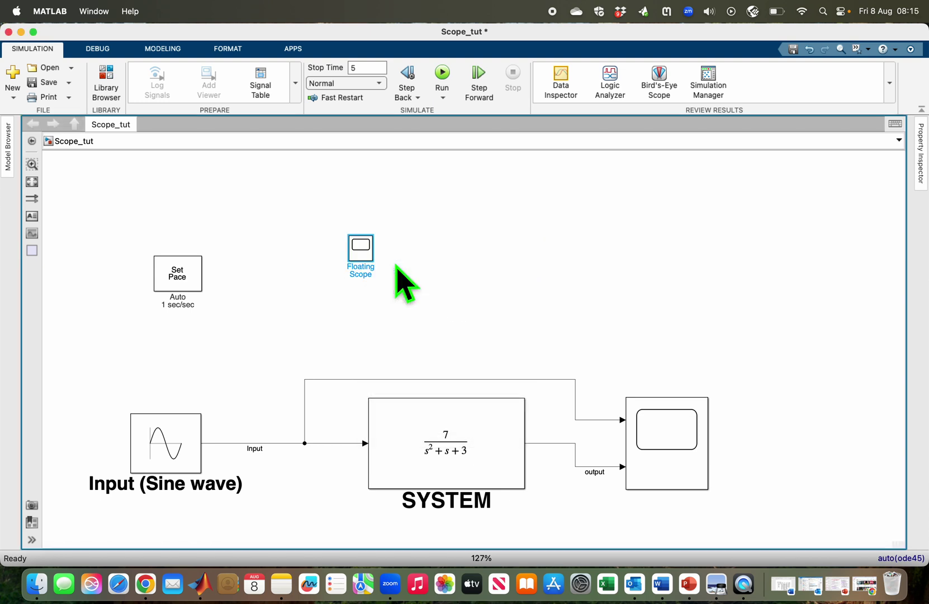
{"action": "left_click_drag", "start_coordinate": [392, 276], "coordinate": [380, 251]}
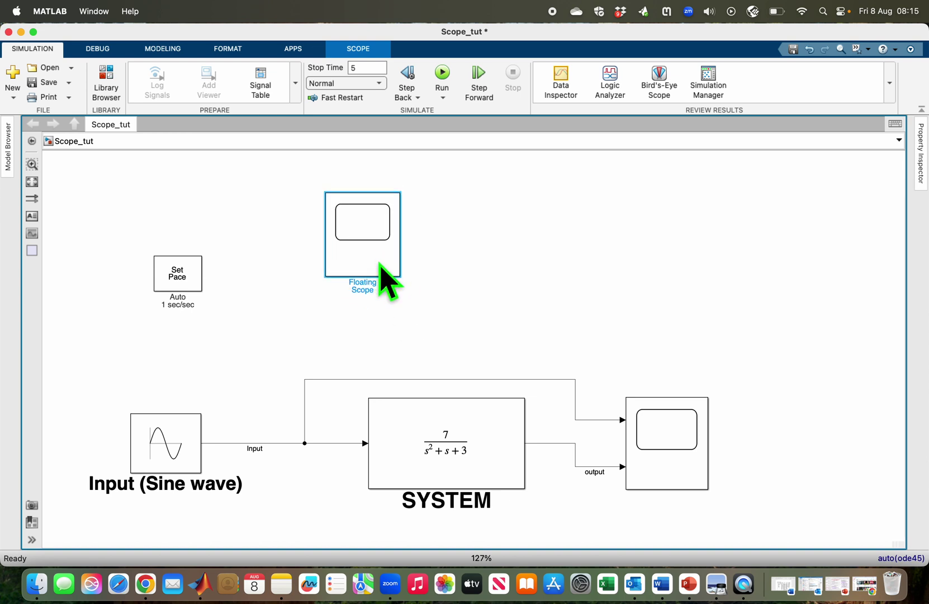
{"action": "left_click", "coordinate": [346, 311]}
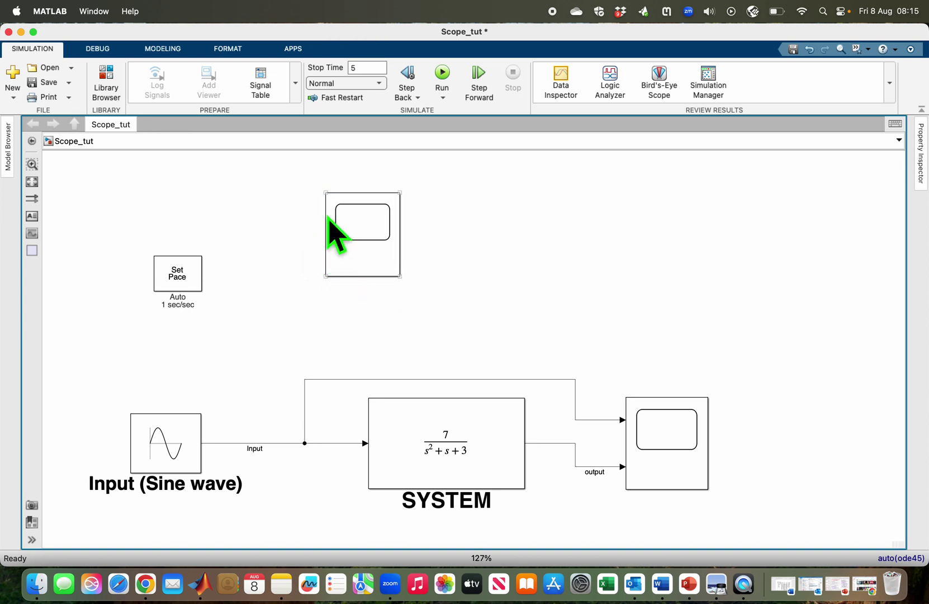
{"action": "left_click", "coordinate": [377, 264]}
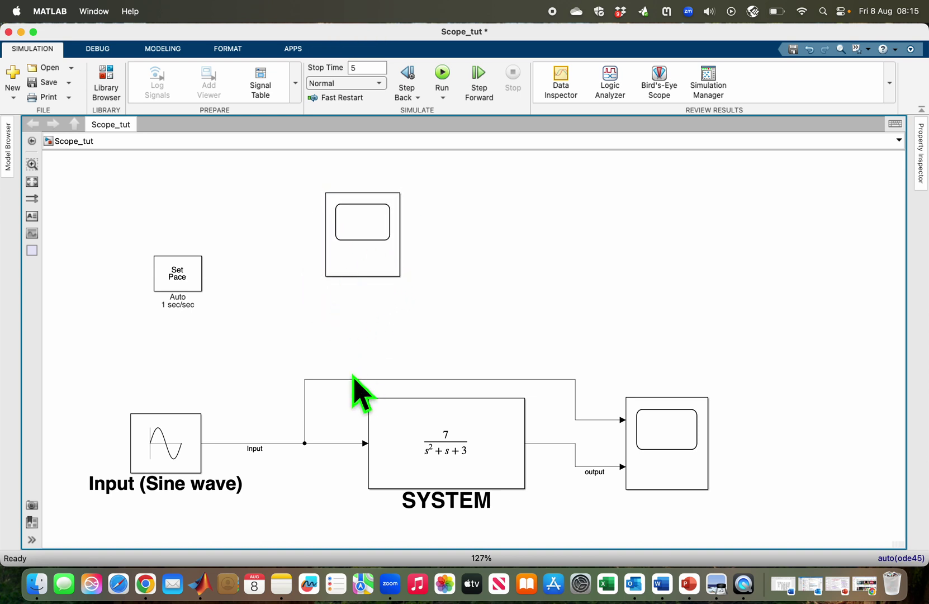
{"action": "left_click", "coordinate": [347, 434]}
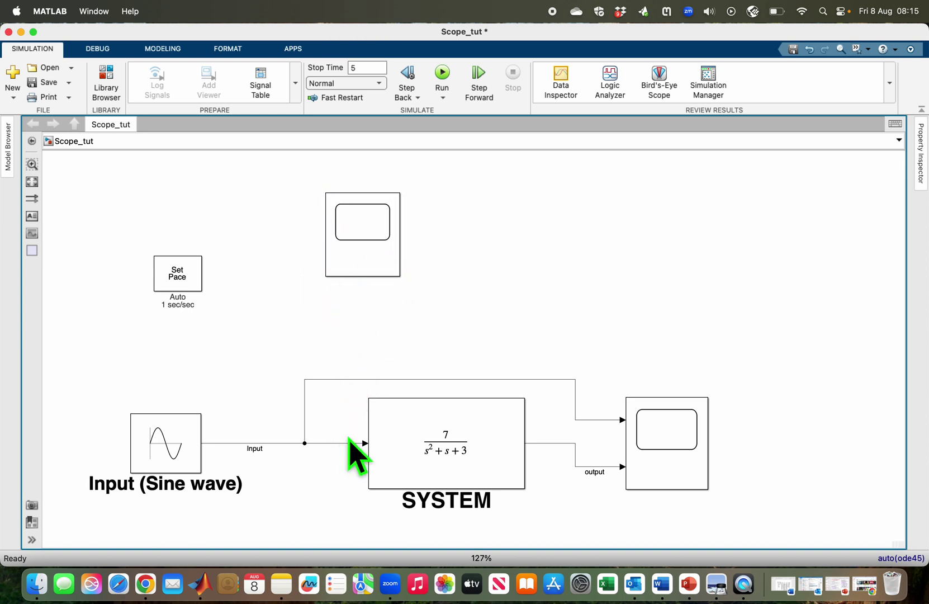
{"action": "left_click", "coordinate": [367, 258]}
- Open the Floating Scope, unlock it, and choose the signal selection option
{"action": "double_click", "coordinate": [367, 259]}
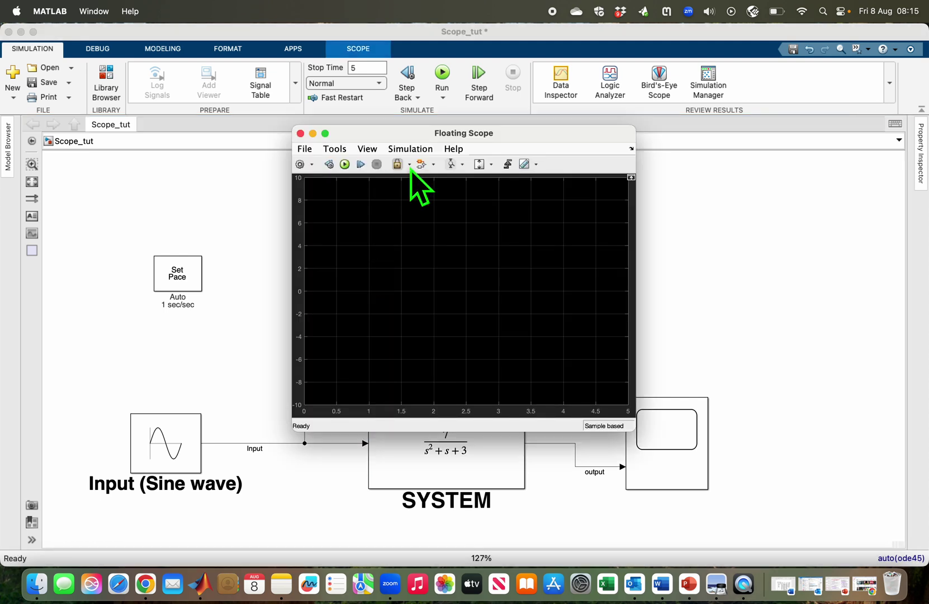
{"action": "left_click", "coordinate": [403, 168]}
{"action": "left_click", "coordinate": [410, 165]}
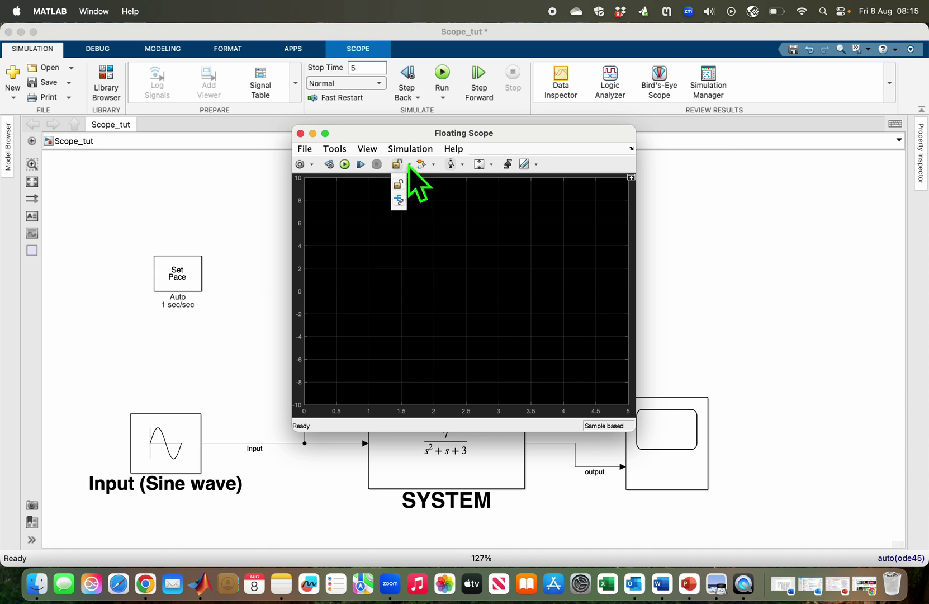
{"action": "left_click", "coordinate": [399, 201]}
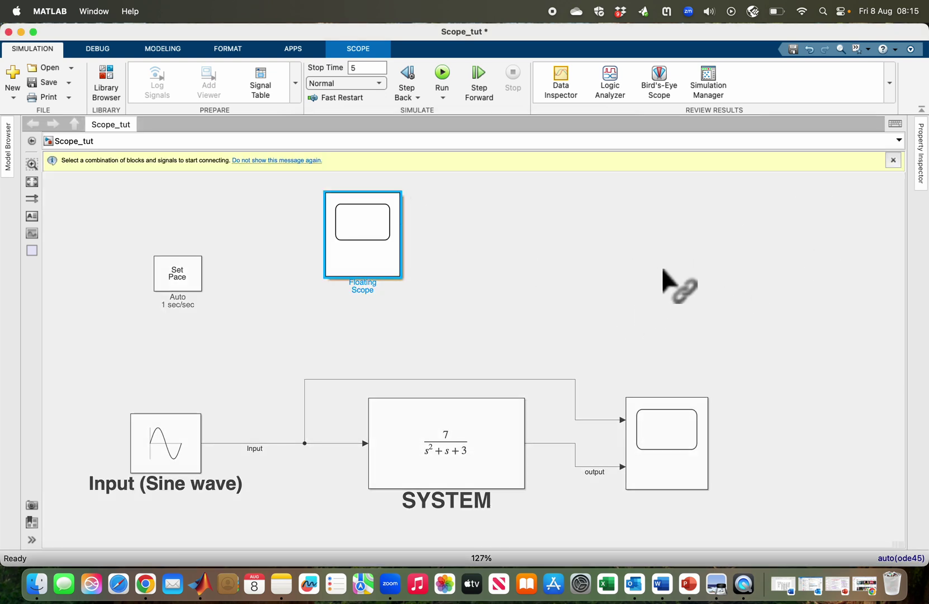
- Tick the Input and output signals for the Floating Scope's Display 1
{"action": "left_click", "coordinate": [284, 444]}
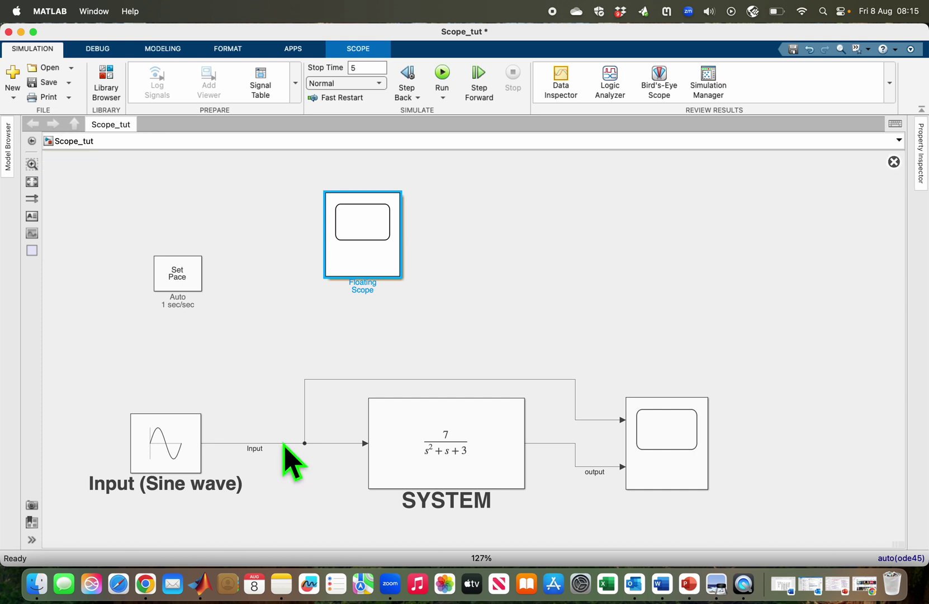
{"action": "left_click", "coordinate": [282, 443]}
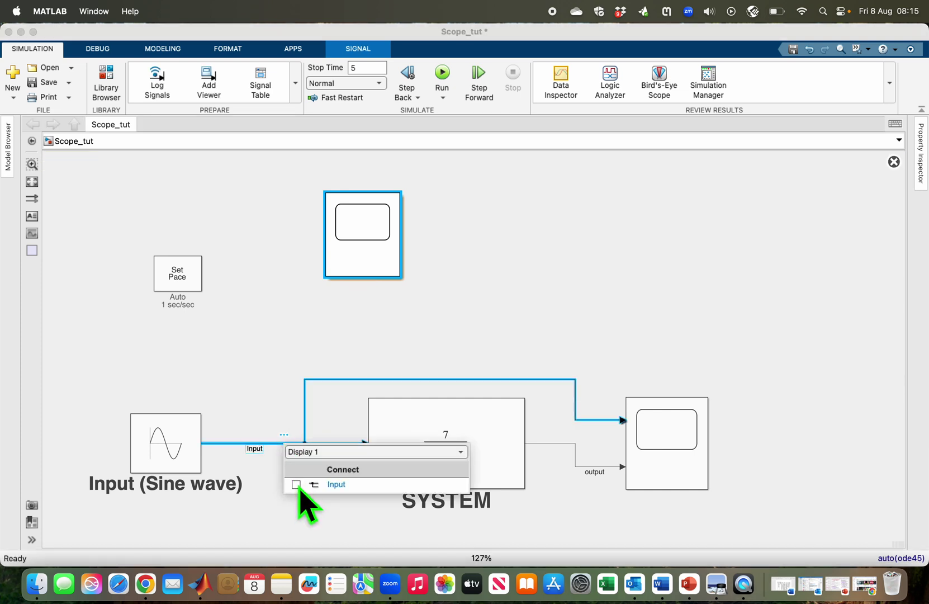
{"action": "left_click", "coordinate": [295, 484]}
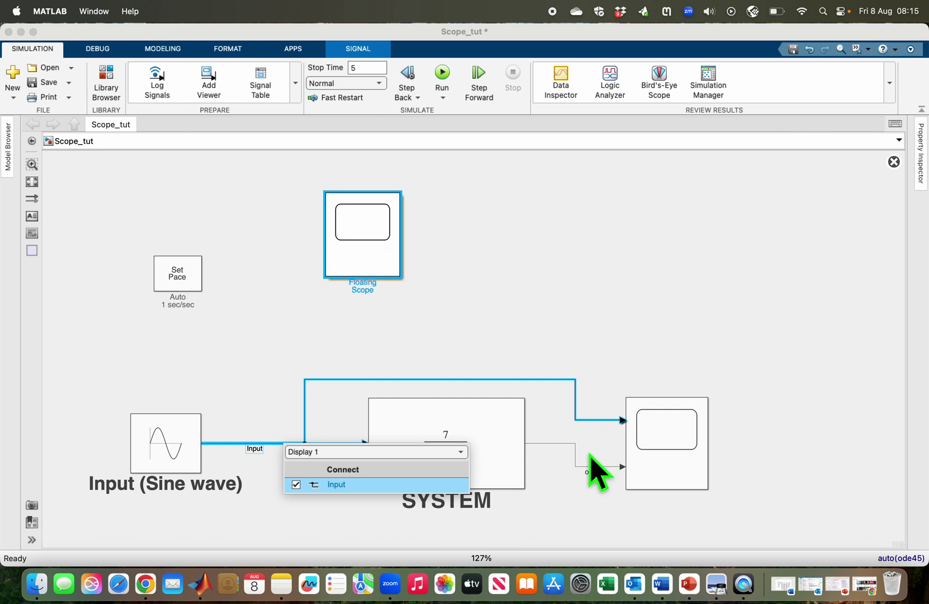
{"action": "left_click", "coordinate": [558, 443]}
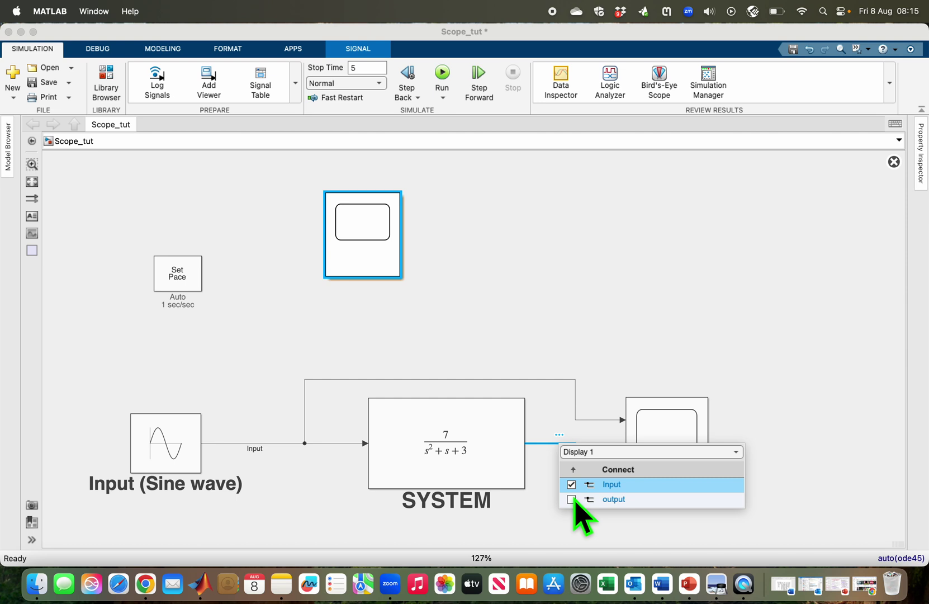
{"action": "left_click", "coordinate": [570, 499]}
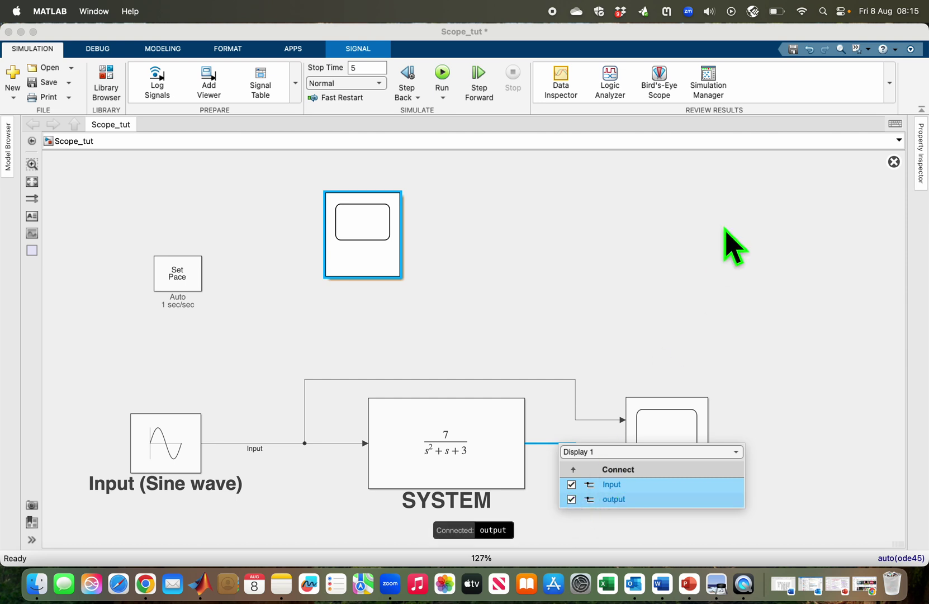
{"action": "left_click", "coordinate": [893, 162]}
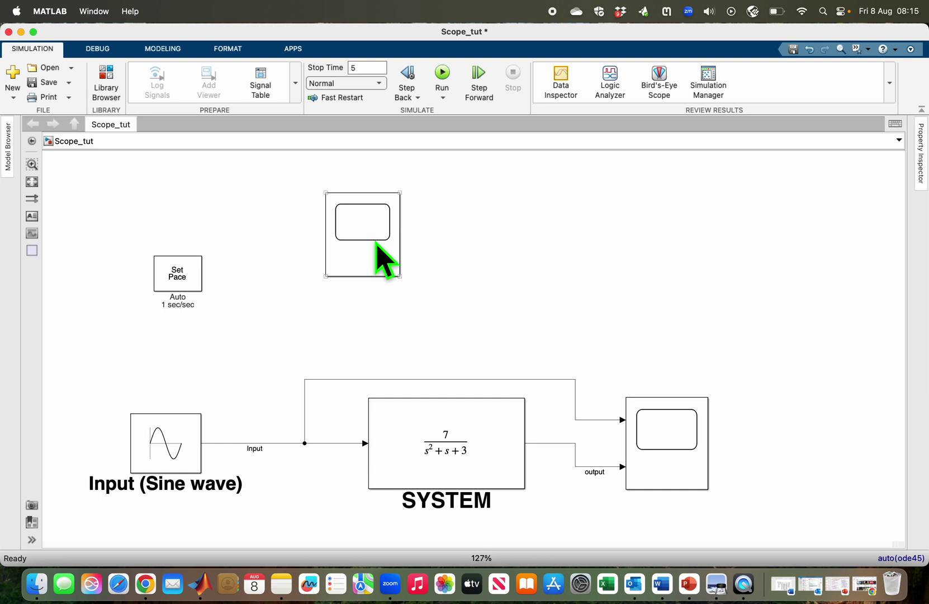
- Review the Floating Scope's View menu and configuration properties, close it, and run the simulation
{"action": "double_click", "coordinate": [385, 260]}
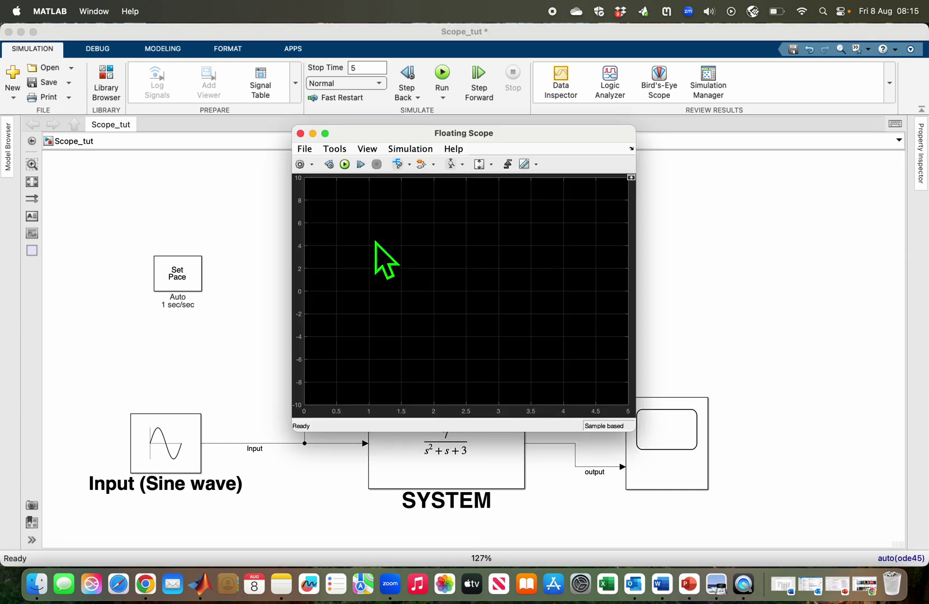
{"action": "left_click", "coordinate": [367, 148]}
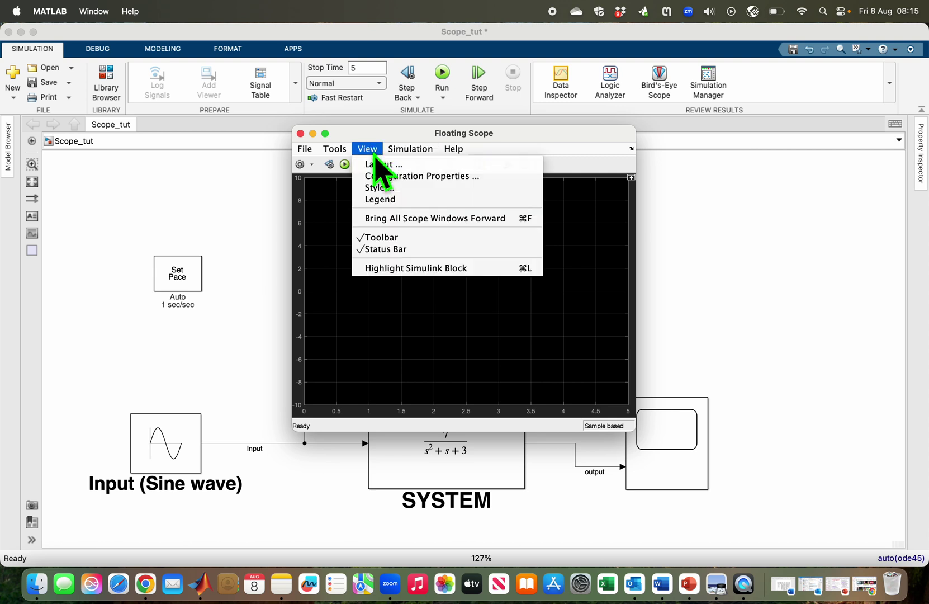
{"action": "left_click", "coordinate": [382, 200]}
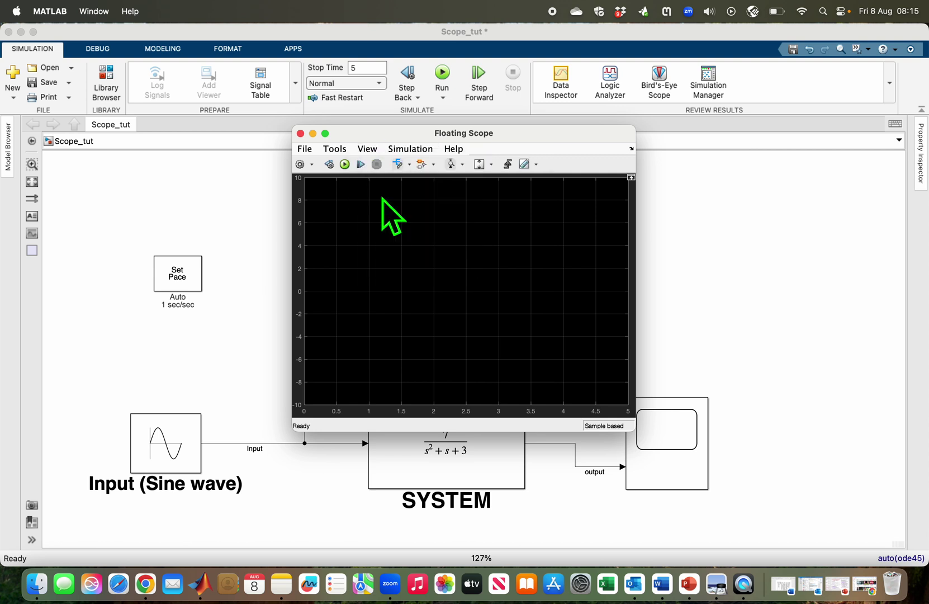
{"action": "left_click", "coordinate": [300, 164]}
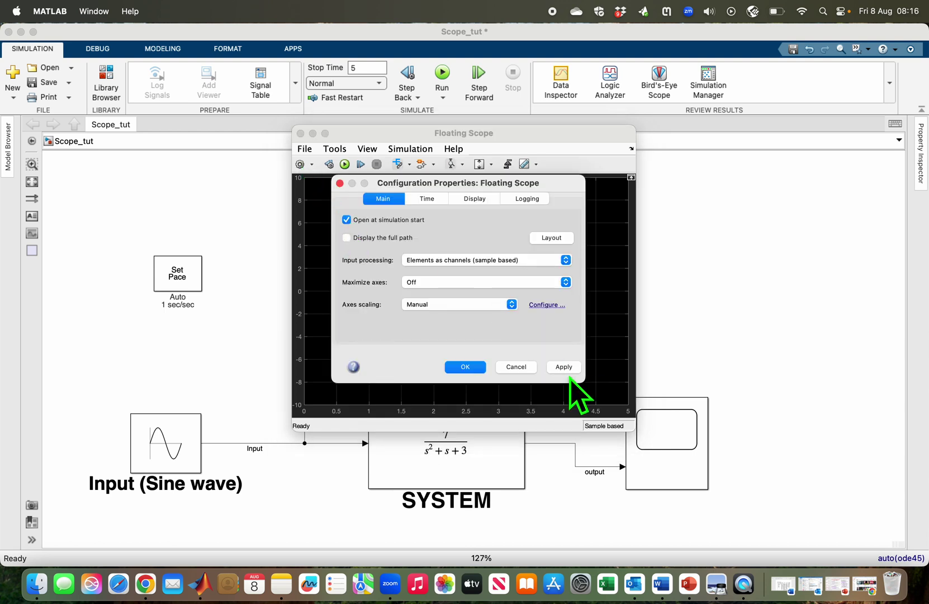
{"action": "left_click", "coordinate": [467, 368]}
{"action": "left_click", "coordinate": [300, 133]}
{"action": "left_click", "coordinate": [442, 72]}
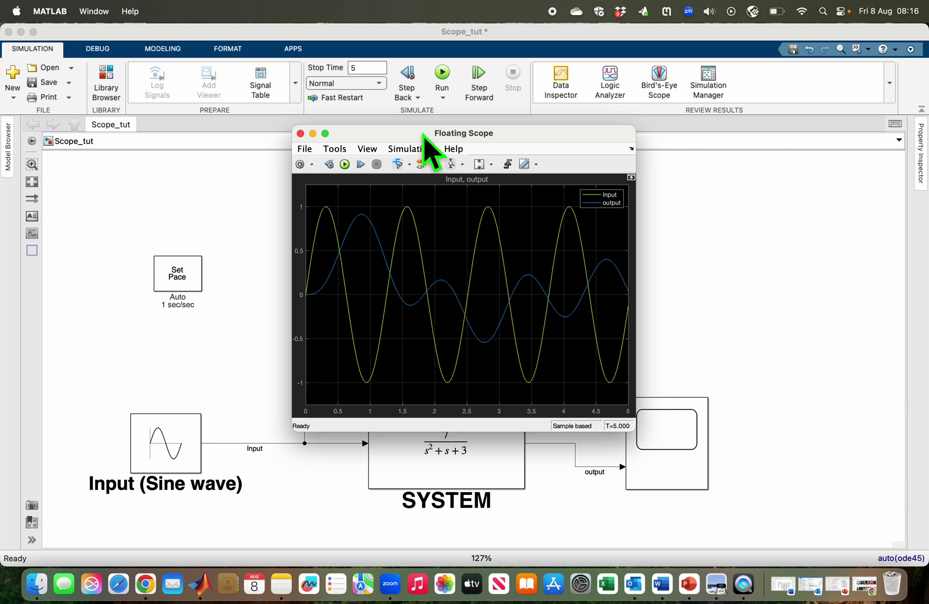
- Uncheck 'Open at simulation start' in the Floating Scope's configuration properties, then close the scope window
{"action": "left_click", "coordinate": [301, 166]}
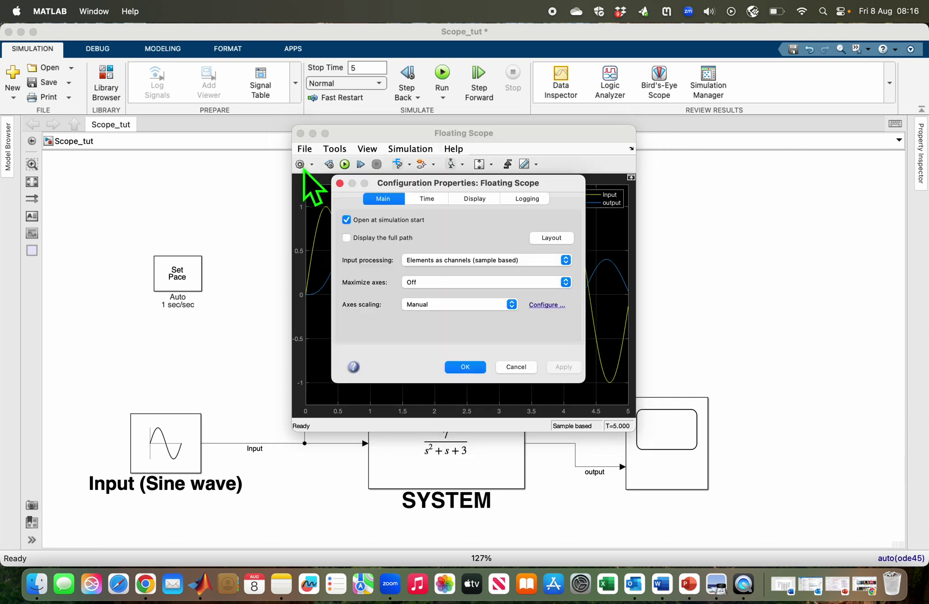
{"action": "left_click", "coordinate": [346, 219]}
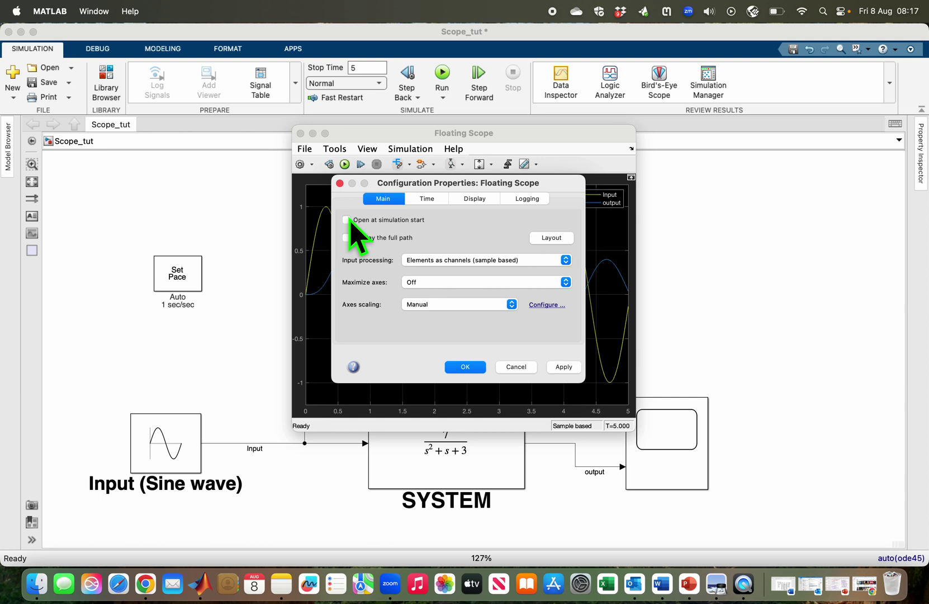
{"action": "left_click", "coordinate": [555, 367]}
{"action": "left_click", "coordinate": [465, 367]}
{"action": "left_click", "coordinate": [300, 133]}
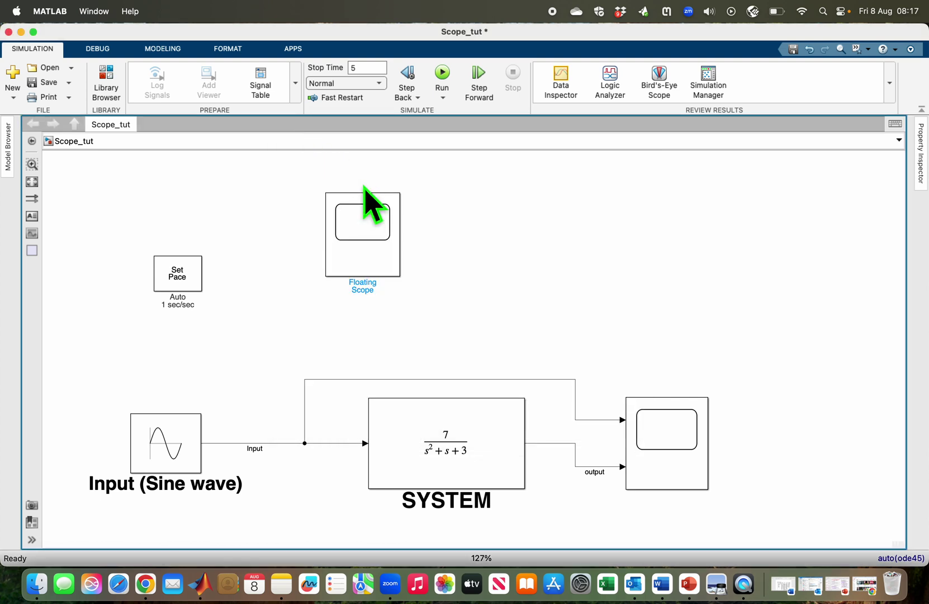
- Move the Floating Scope beside Set Pace, then insert a Dashboard Scope block and enlarge it
{"action": "left_click_drag", "start_coordinate": [365, 193], "coordinate": [266, 205]}
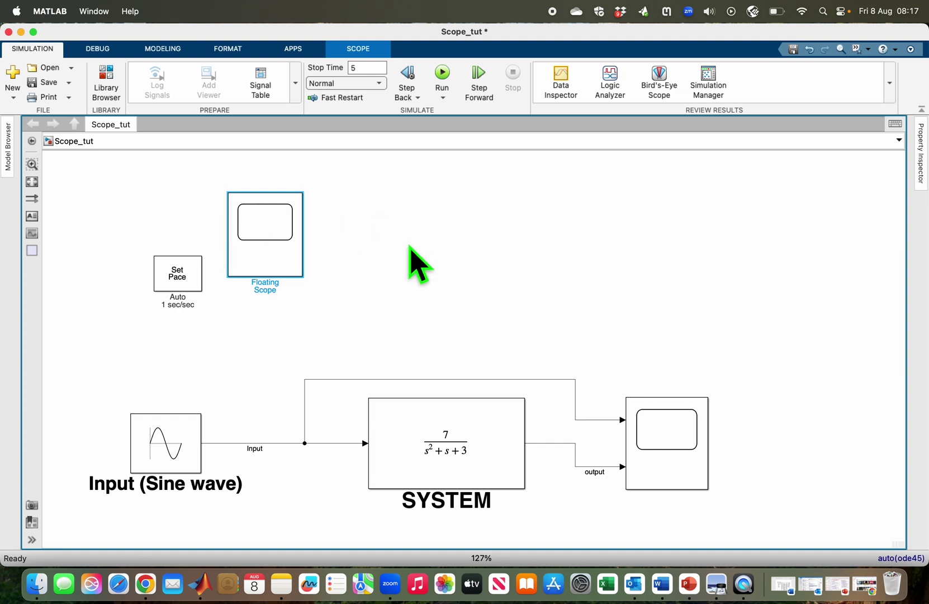
{"action": "double_click", "coordinate": [460, 259]}
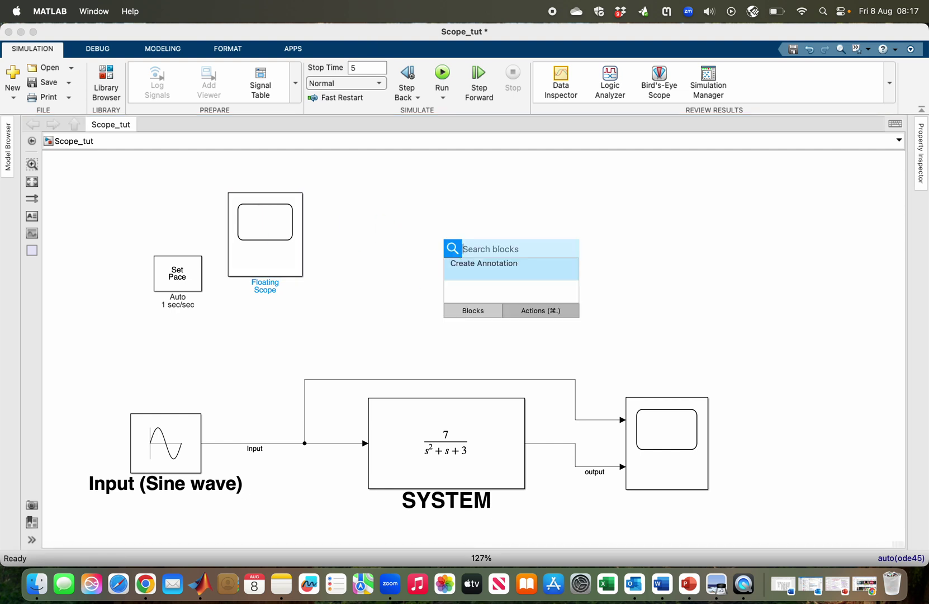
{"action": "type", "text": "dashboard"}
{"action": "key", "text": "Return"}
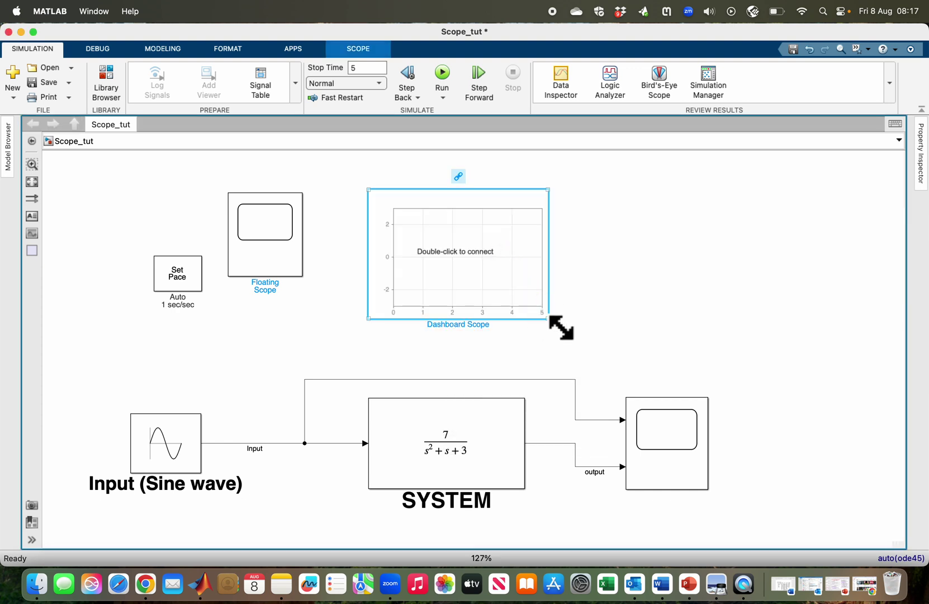
{"action": "left_click_drag", "start_coordinate": [561, 327], "coordinate": [830, 383]}
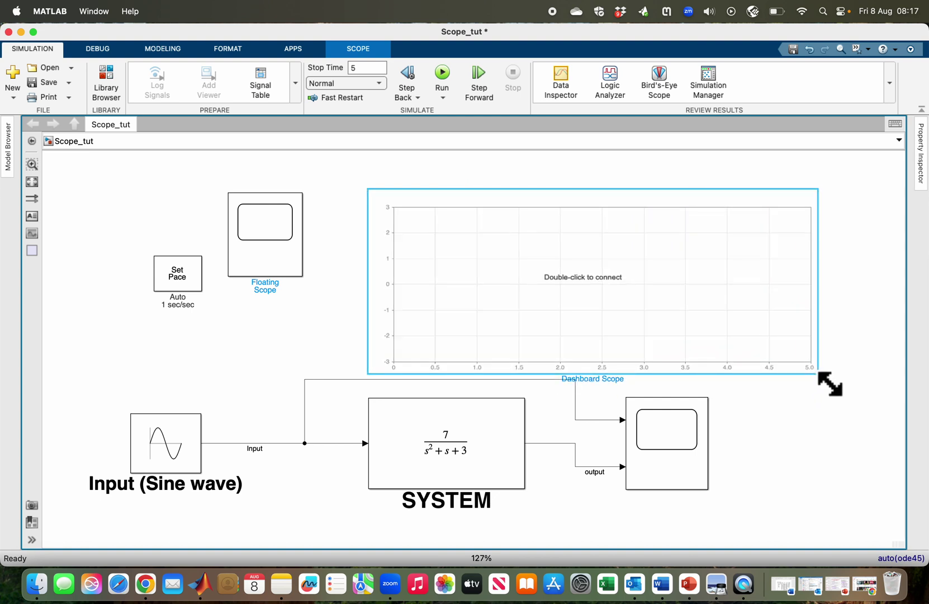
- Connect the Input and output signals in the Dashboard Scope's block parameters
{"action": "left_click", "coordinate": [556, 268]}
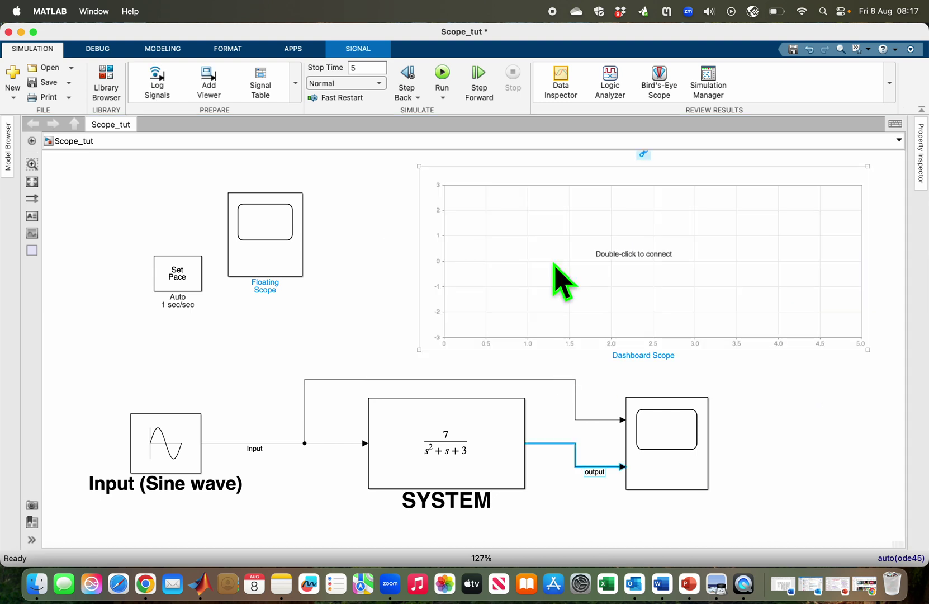
{"action": "double_click", "coordinate": [533, 266]}
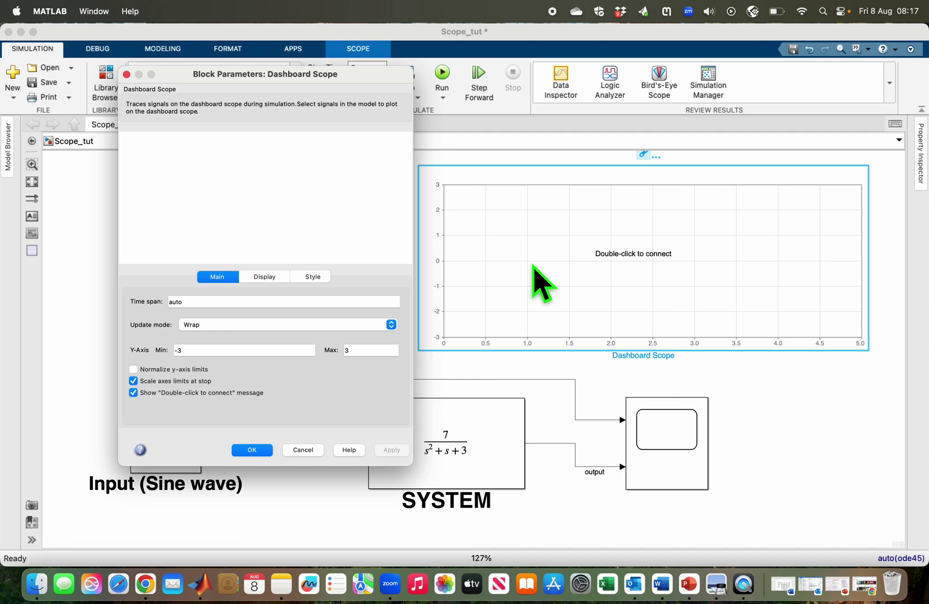
{"action": "left_click_drag", "start_coordinate": [338, 81], "coordinate": [853, 156]}
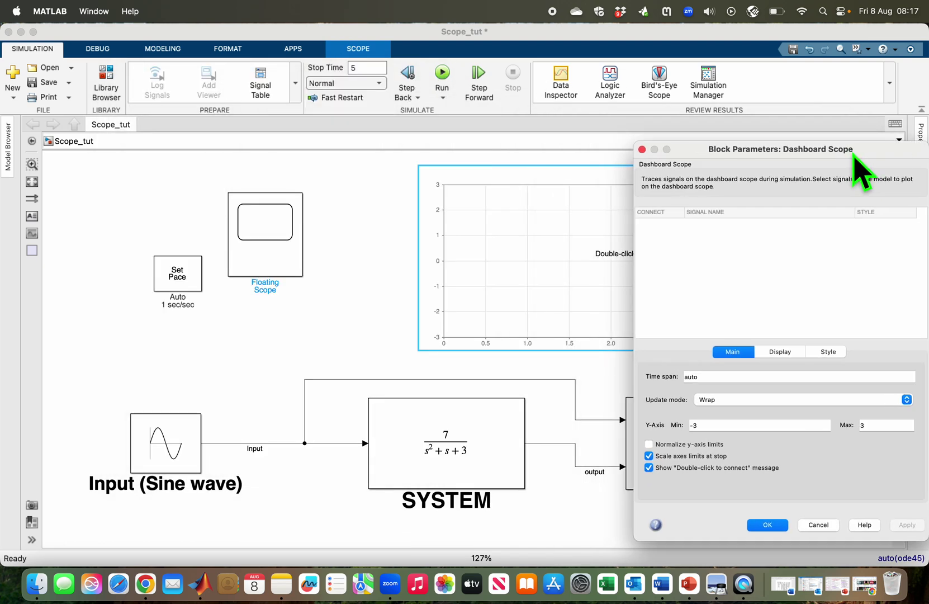
{"action": "left_click", "coordinate": [287, 443]}
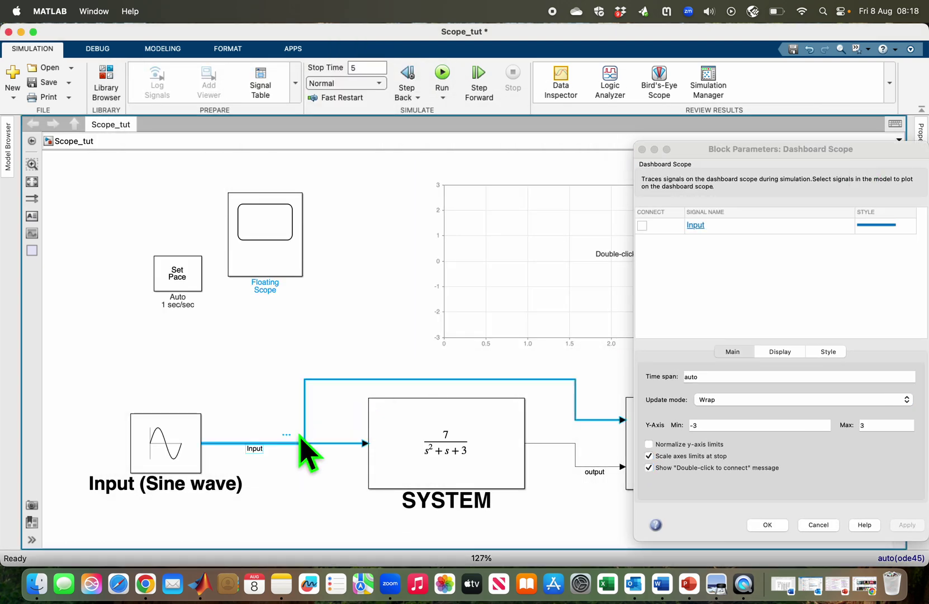
{"action": "left_click", "coordinate": [642, 225]}
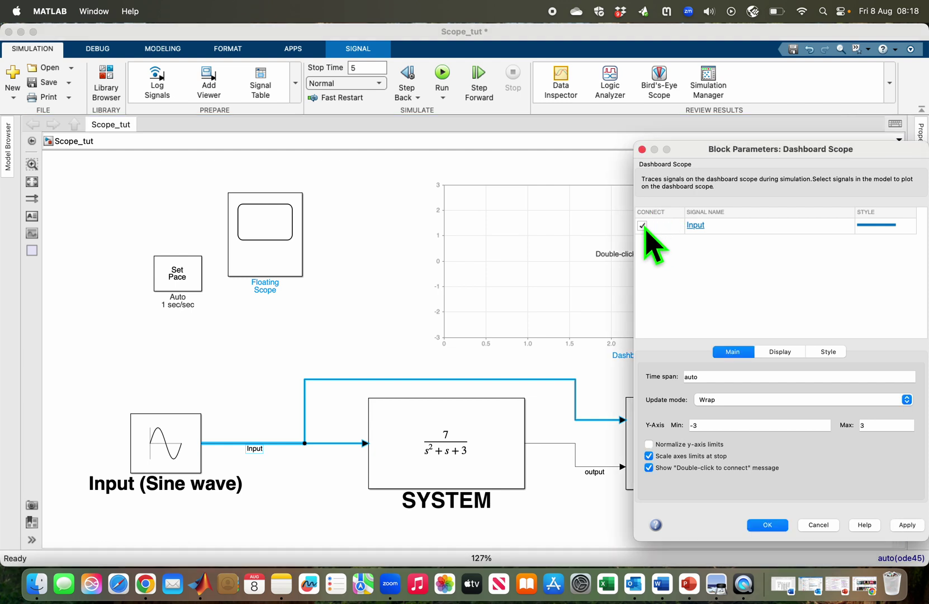
{"action": "left_click", "coordinate": [560, 444]}
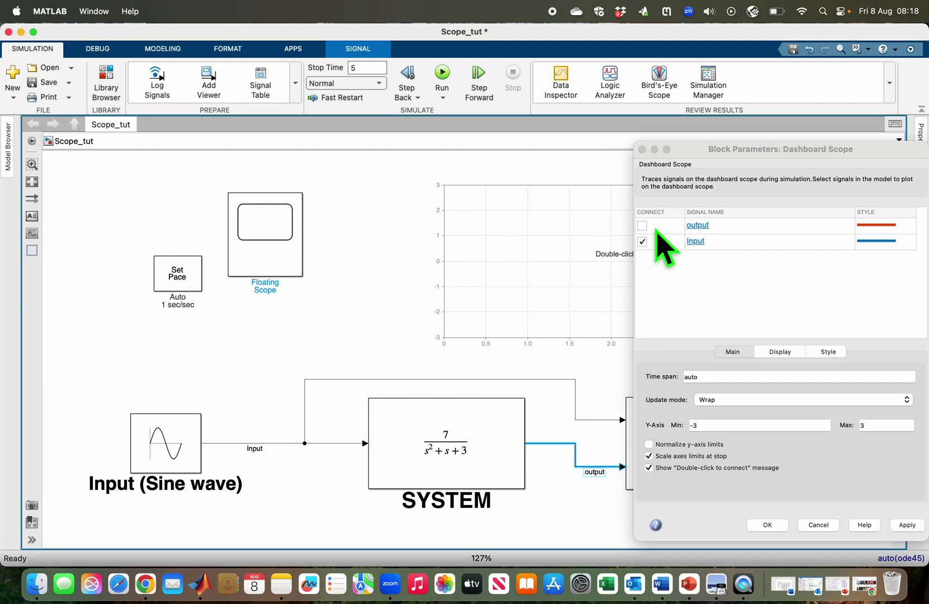
{"action": "left_click", "coordinate": [642, 226]}
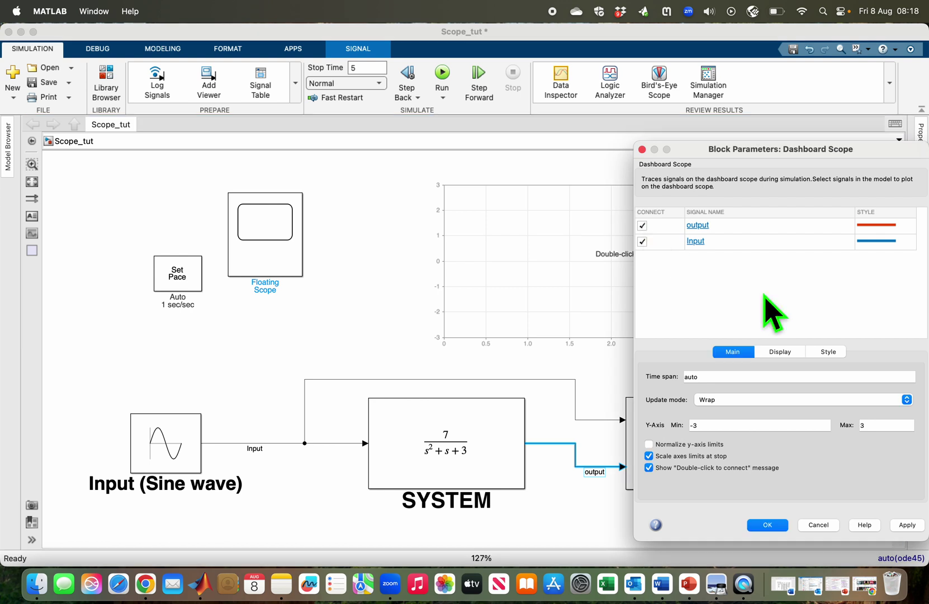
- Apply the dashboard connections and run the simulation so both curves plot
{"action": "left_click", "coordinate": [906, 526]}
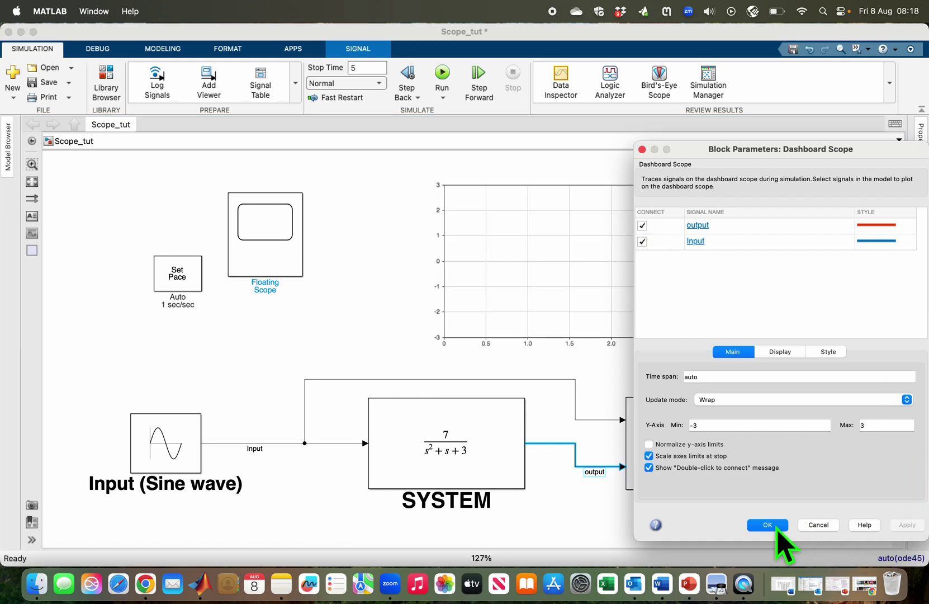
{"action": "left_click", "coordinate": [770, 528]}
{"action": "left_click", "coordinate": [597, 309]}
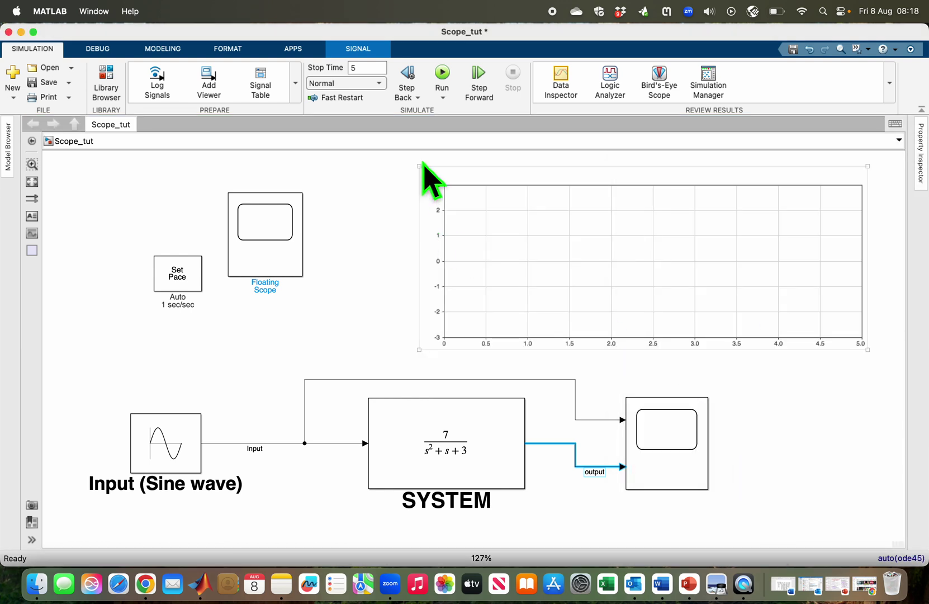
{"action": "left_click", "coordinate": [442, 73]}
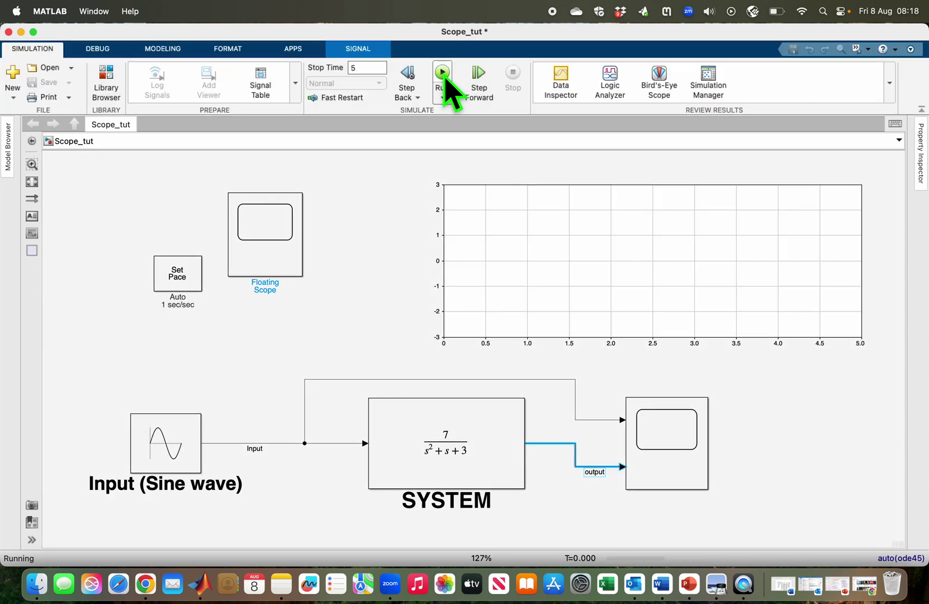